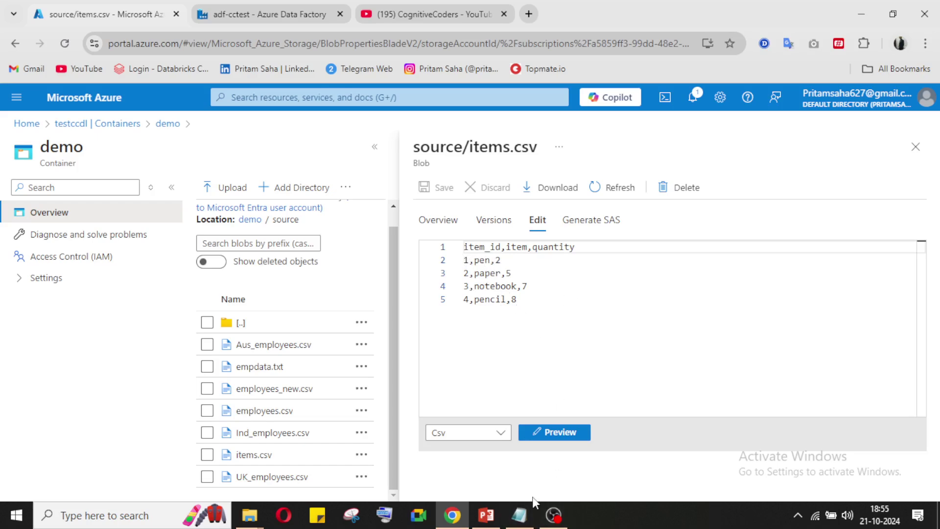
- Bring up the untitled Notepad draft beside items.csv and examine how runningQntyTotal accumulates from the quantity values row by row
mouse_move(531, 515)
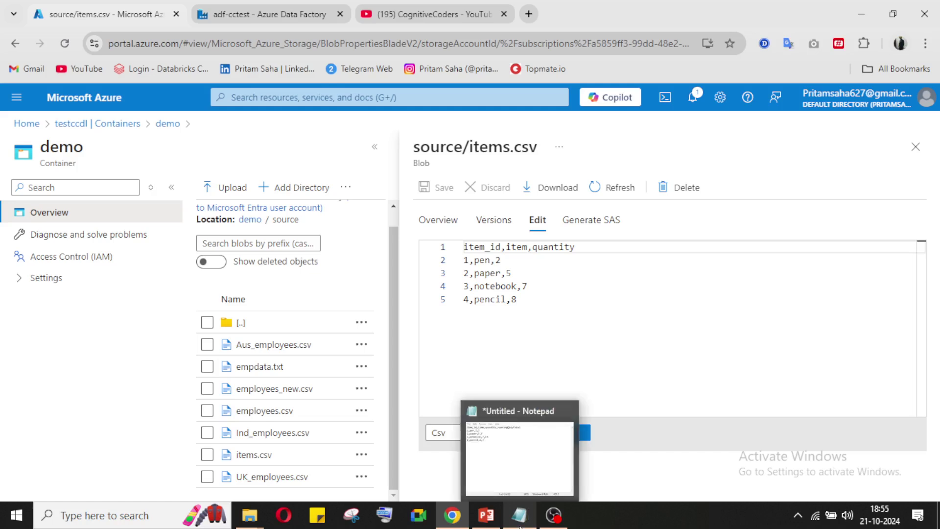
click(519, 520)
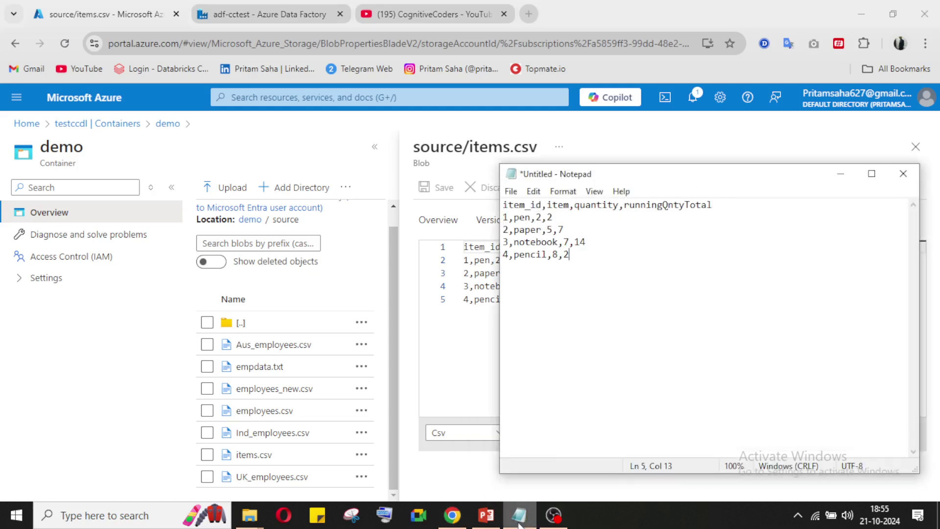
drag(585, 173, 642, 172)
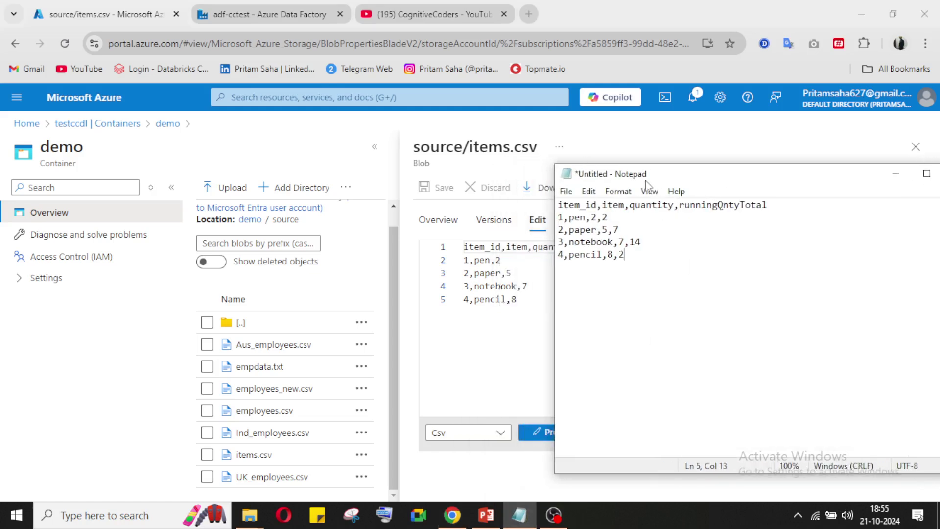
drag(640, 262, 559, 204)
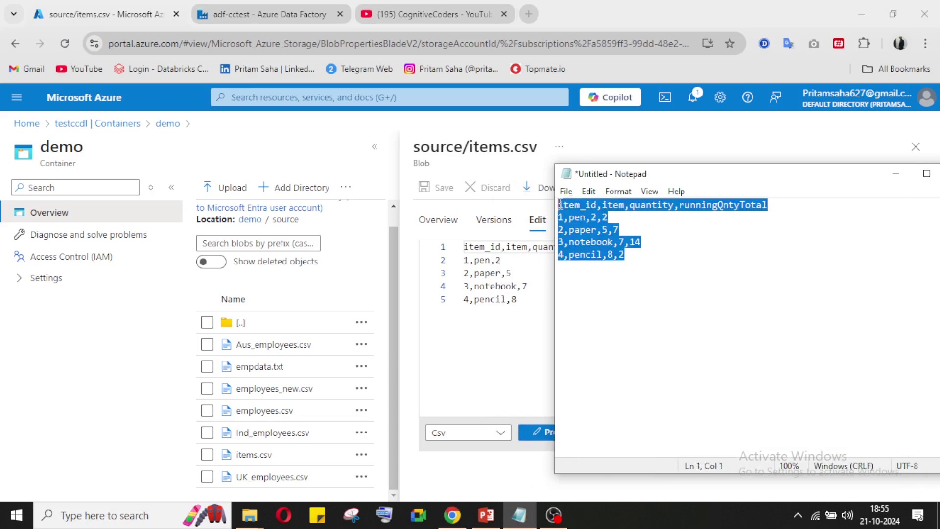
click(672, 239)
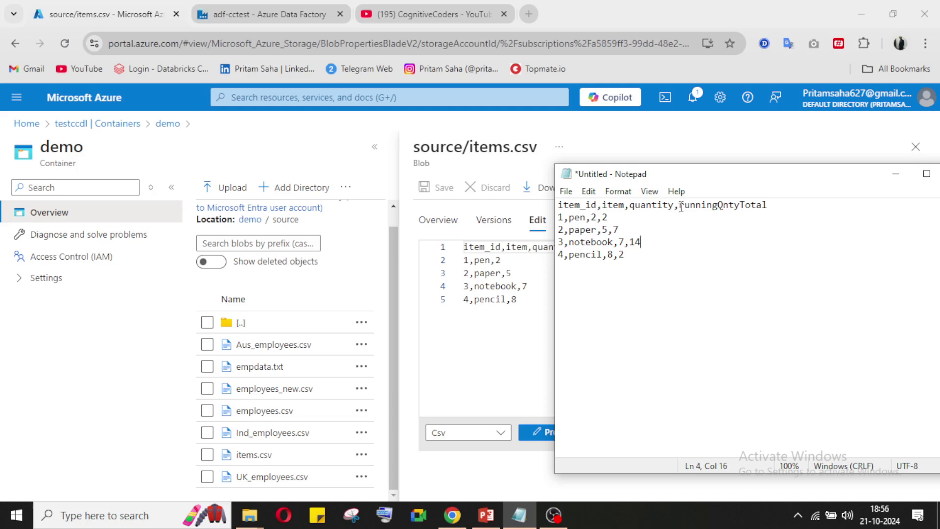
drag(680, 207, 772, 209)
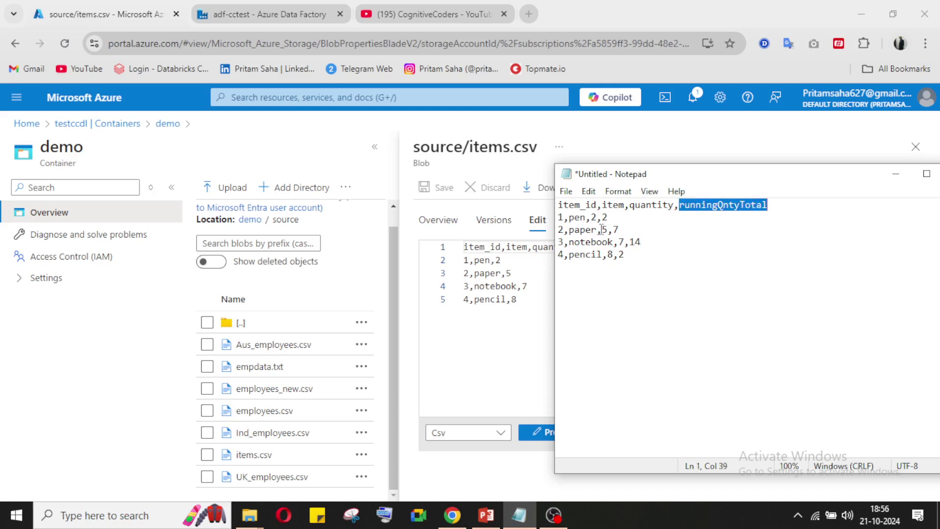
drag(603, 219, 612, 217)
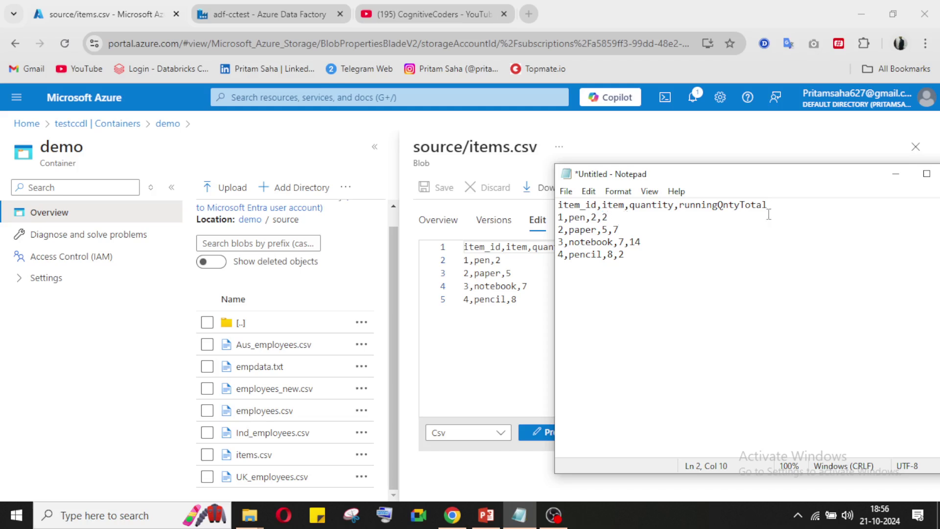
click(732, 204)
drag(612, 228, 620, 229)
click(646, 243)
drag(643, 243, 598, 228)
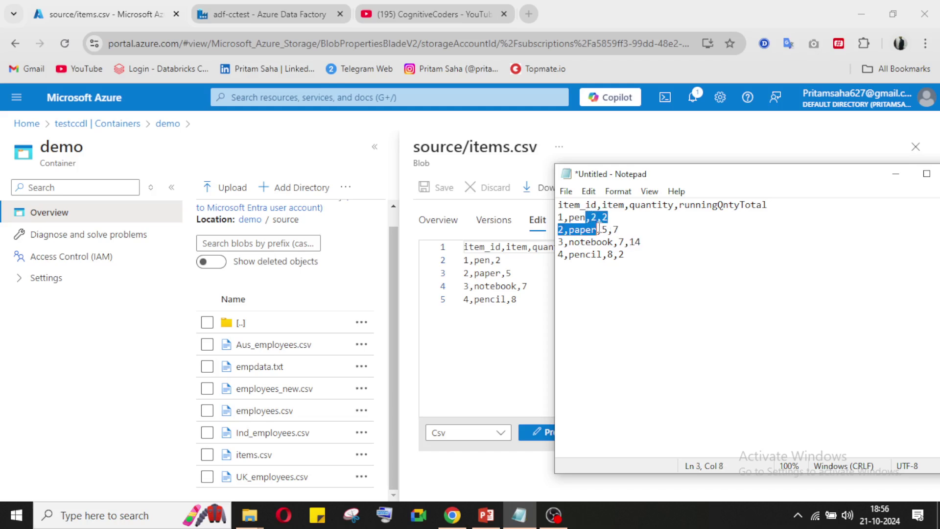
click(632, 223)
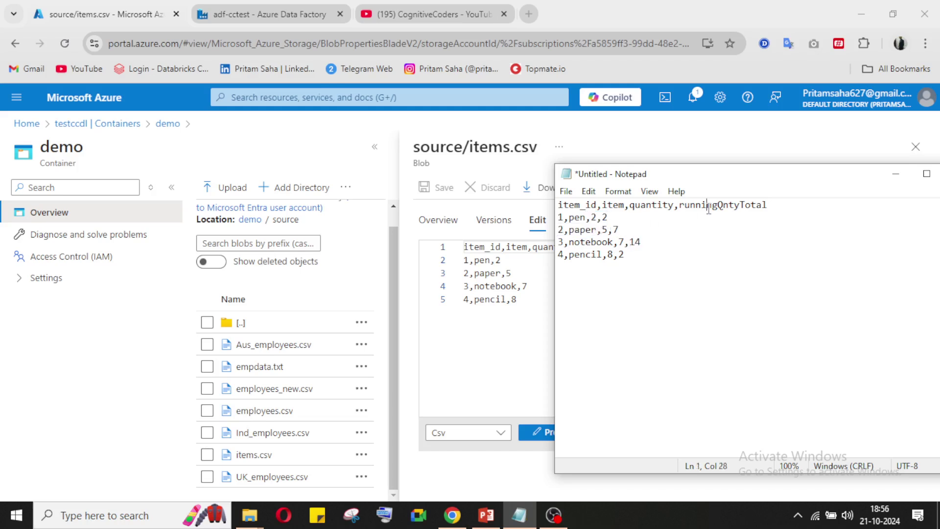
click(618, 229)
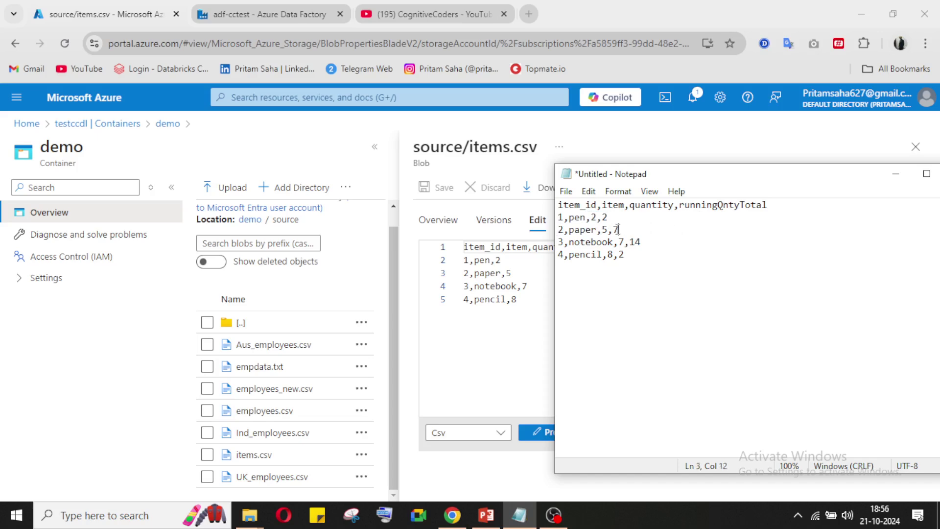
- Complete the pencil row's running total as 22 in the Notepad draft and minimize its window
click(640, 242)
click(612, 229)
text(2)
drag(630, 254, 560, 205)
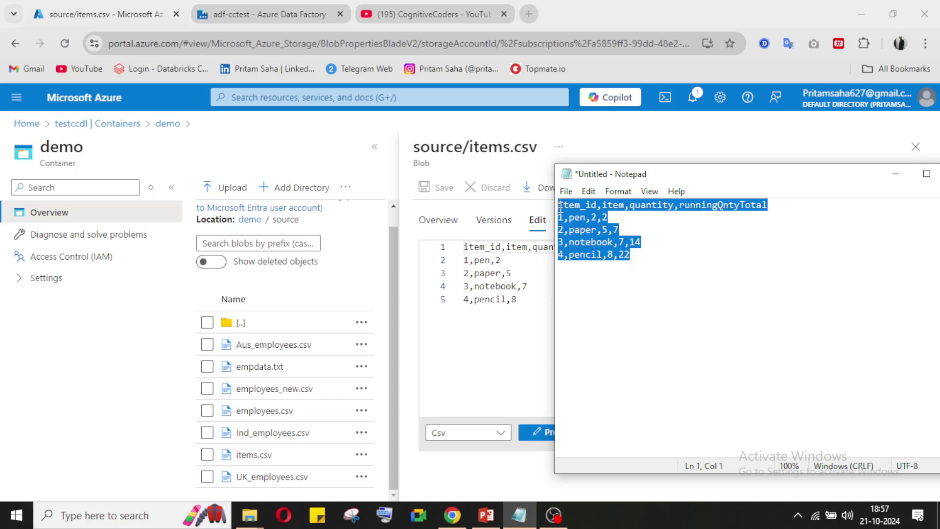
click(894, 176)
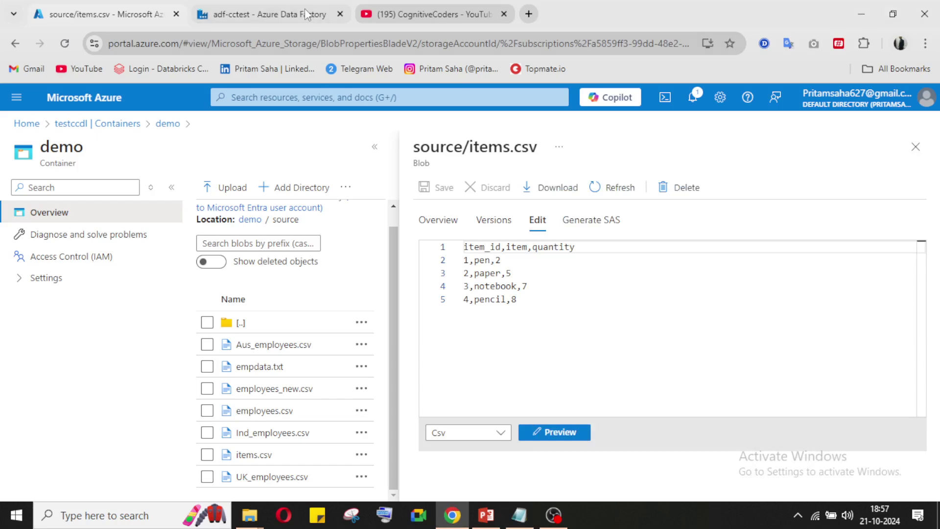
- Switch to the adf-cctest Azure Data Factory and create a new data flow in its authoring area
click(553, 515)
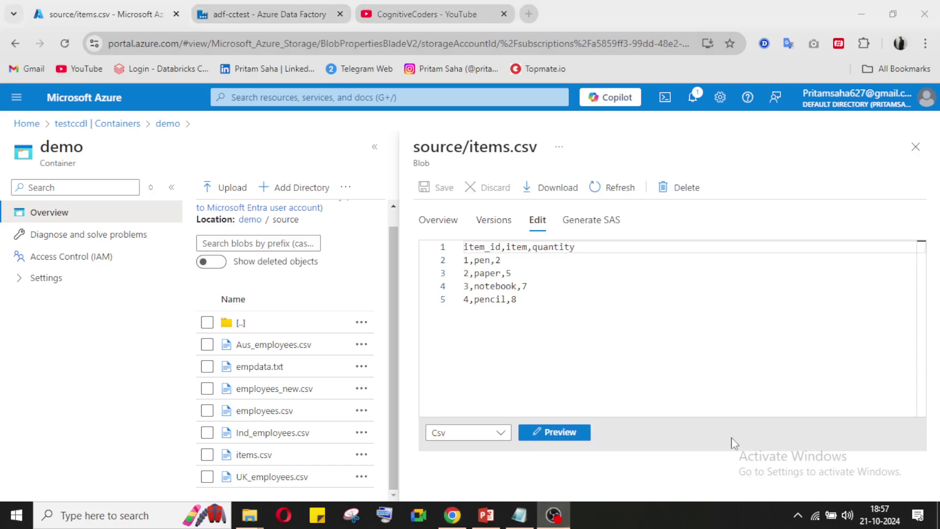
click(243, 17)
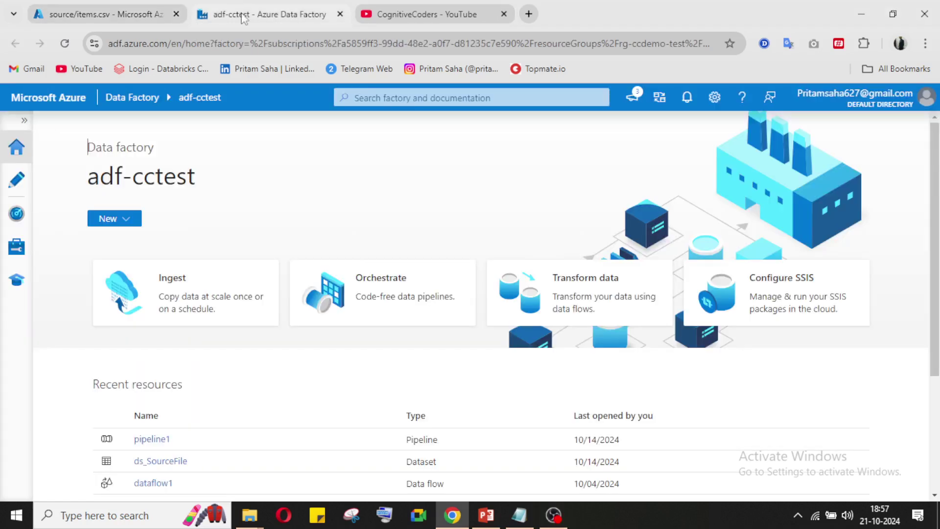
click(17, 184)
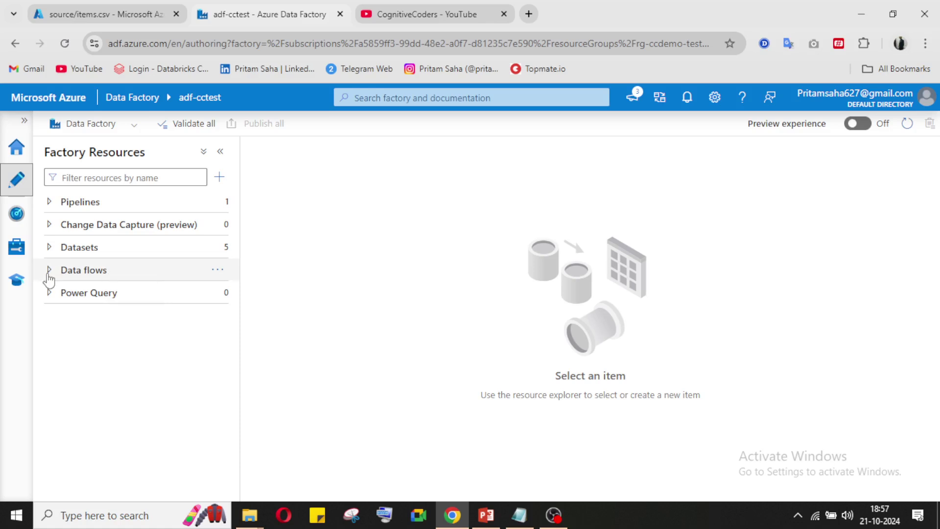
click(218, 270)
click(270, 291)
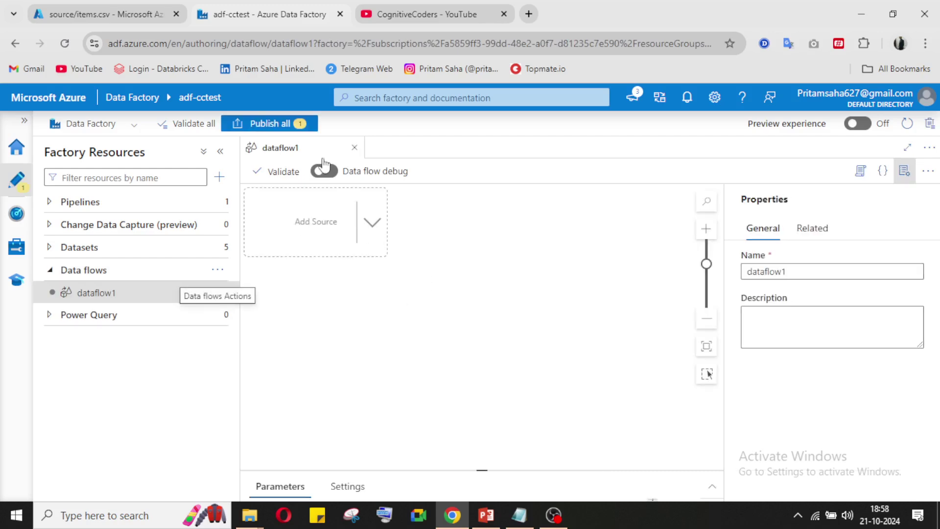
- Turn on data flow debug using AutoResolveIntegrationRuntime with a 1 hour time to live, and add a source to the data flow
click(326, 176)
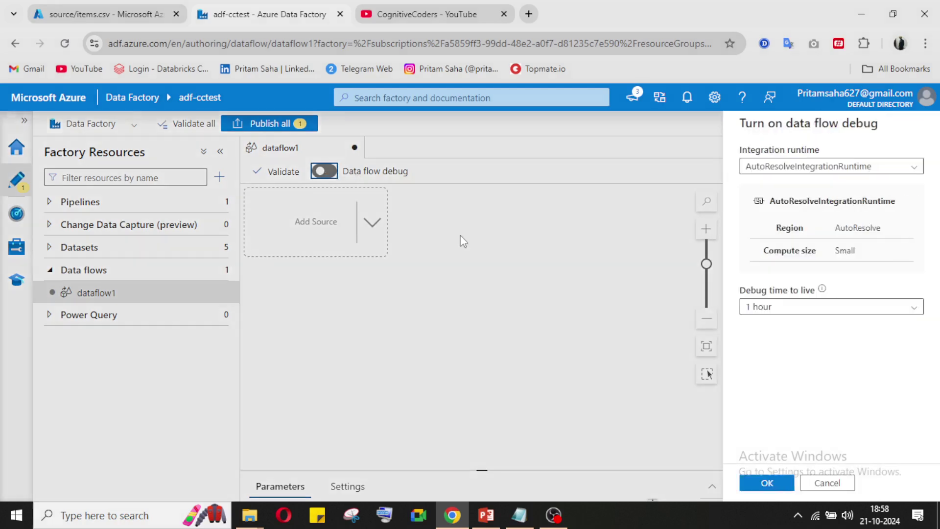
click(767, 484)
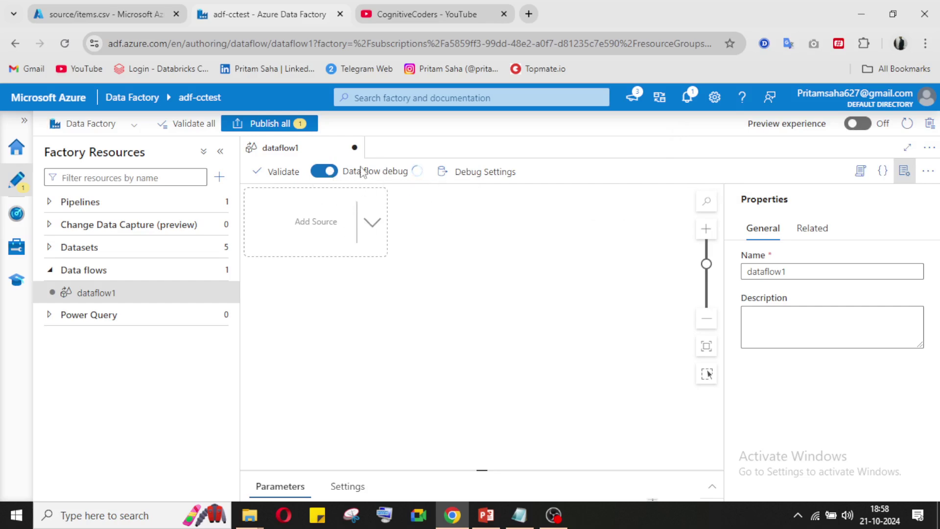
click(373, 223)
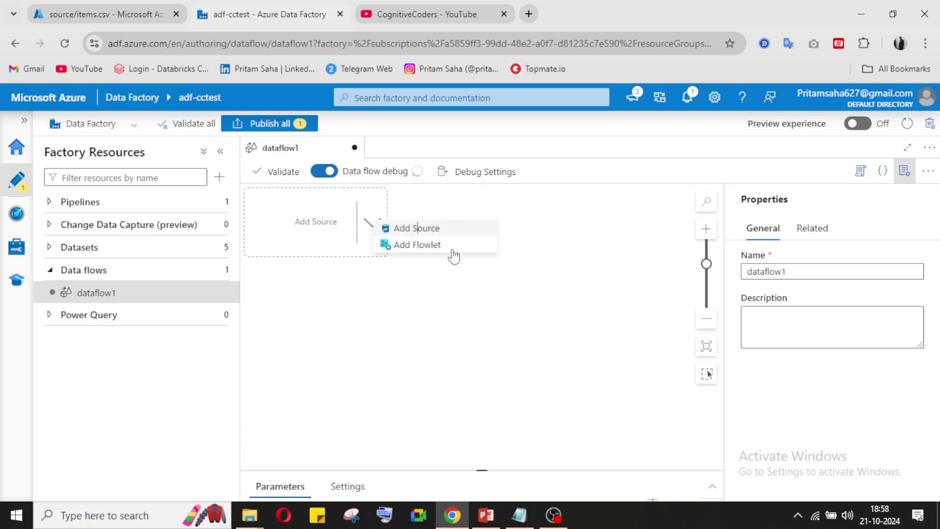
click(416, 227)
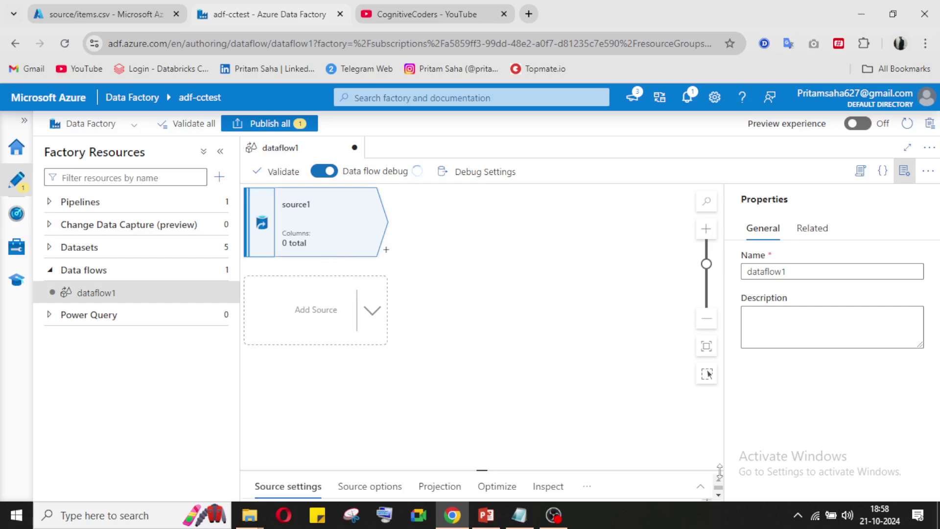
- Start a new dataset for the source, using Azure Data Lake Storage Gen2 as the data store and DelimitedText as the format
click(701, 486)
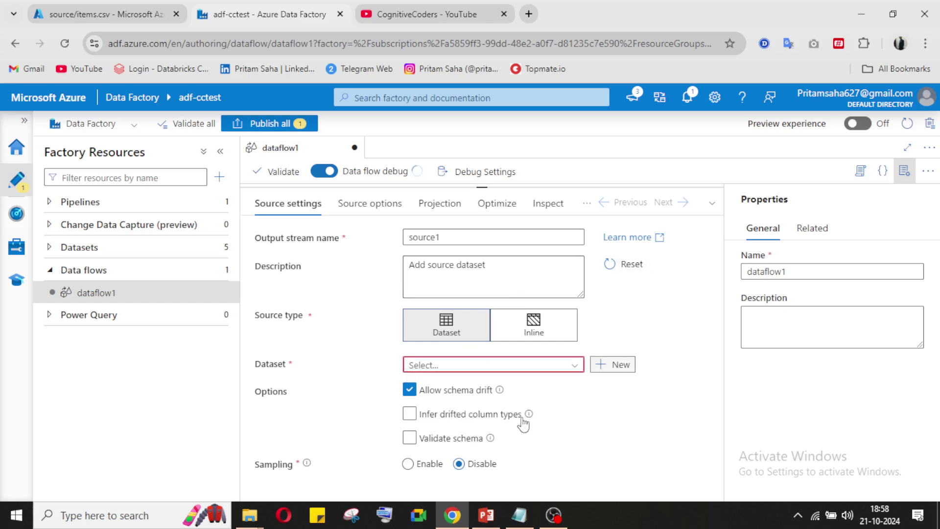
click(612, 364)
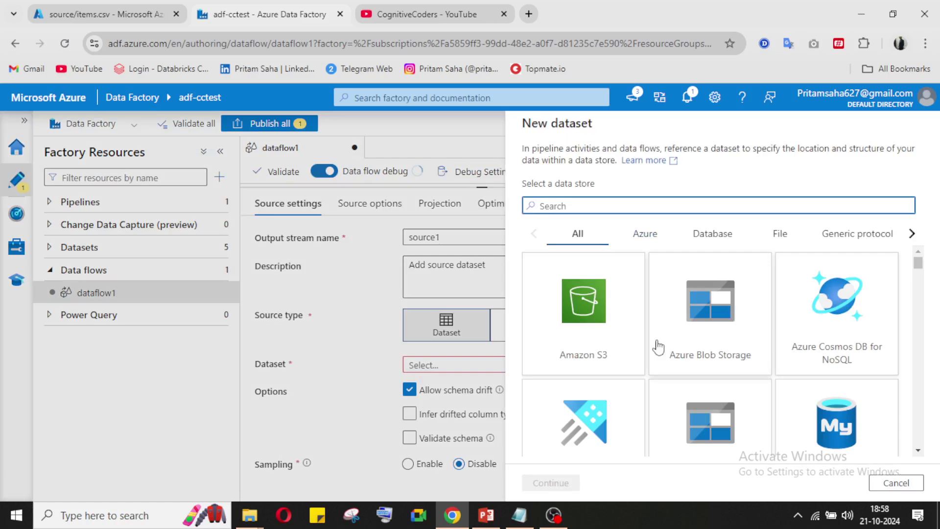
scroll(651, 362, down, 1)
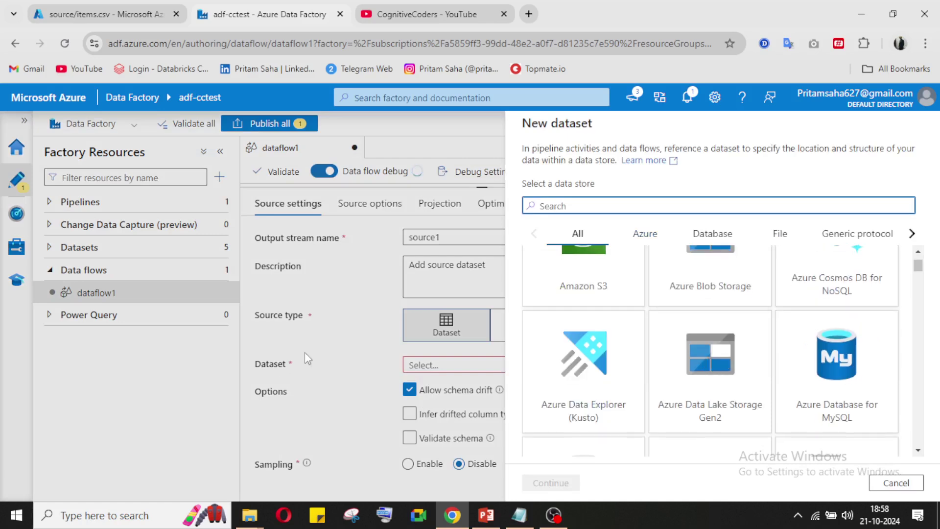
click(710, 370)
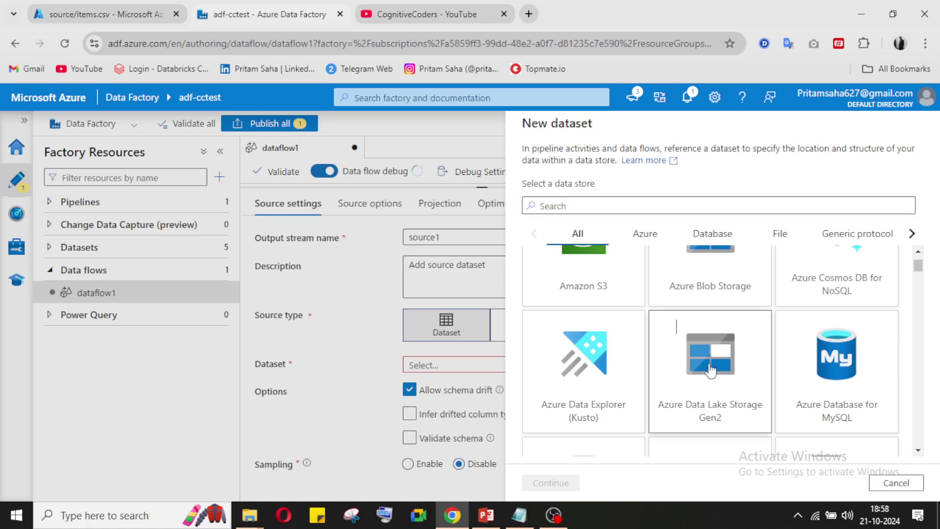
click(551, 483)
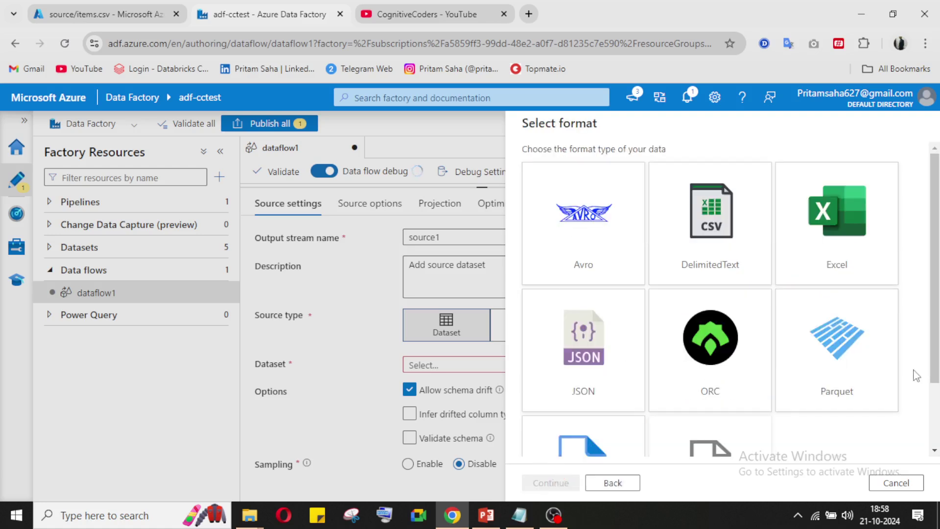
click(736, 257)
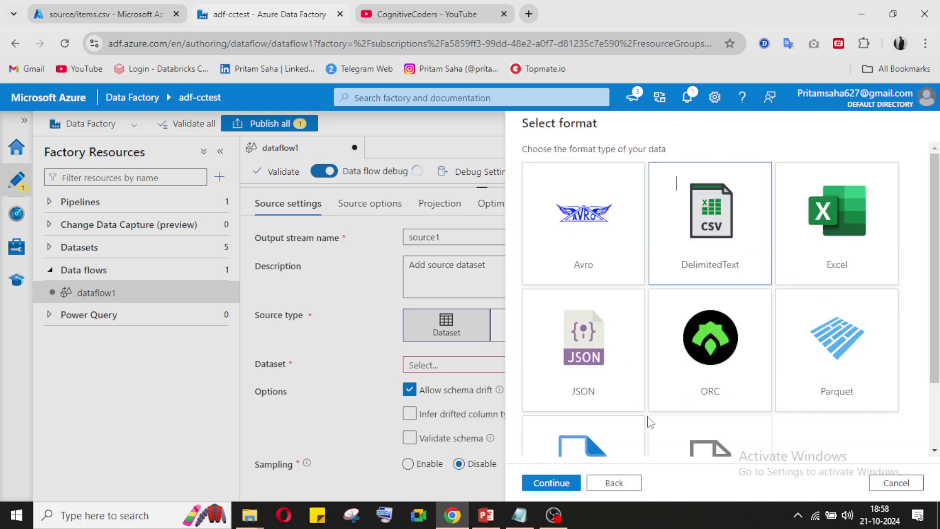
click(539, 484)
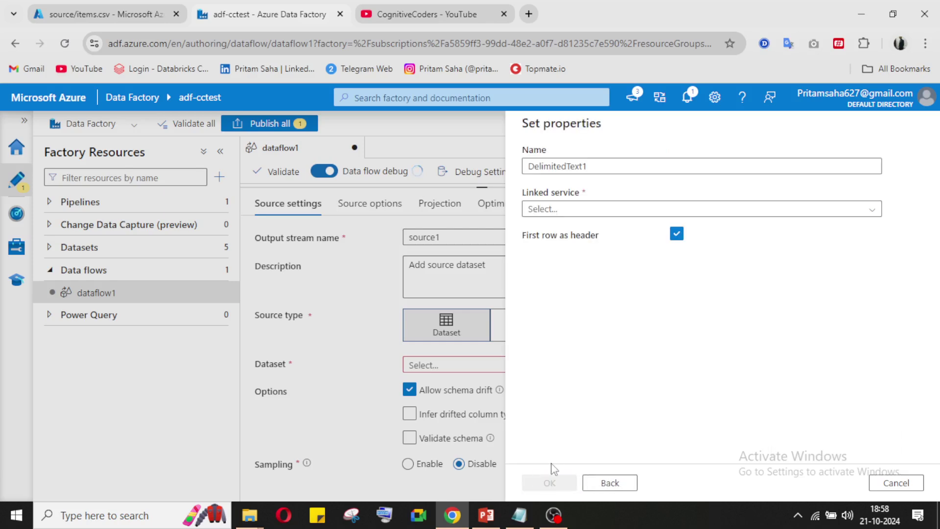
- Name the new dataset ds_item and choose AzureDataLakeStorage1 as its linked service
click(613, 167)
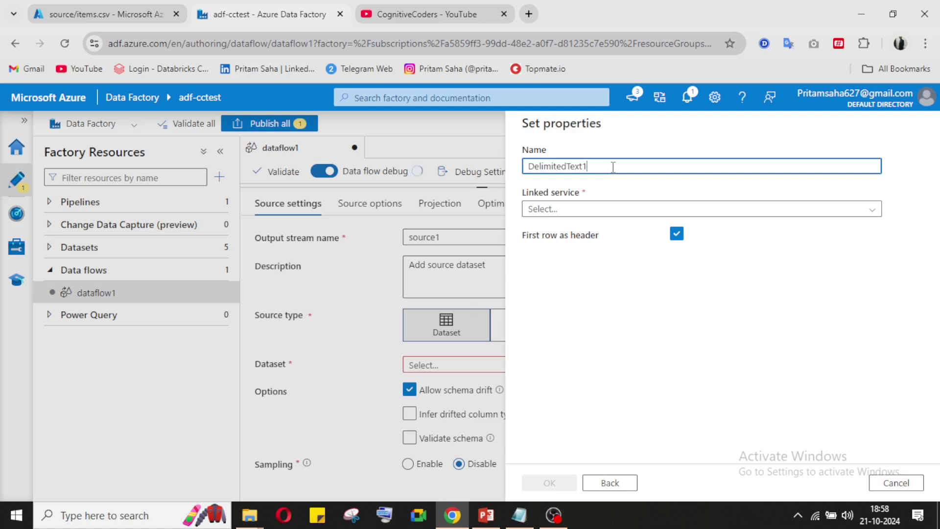
double_click(613, 167)
text(ds)
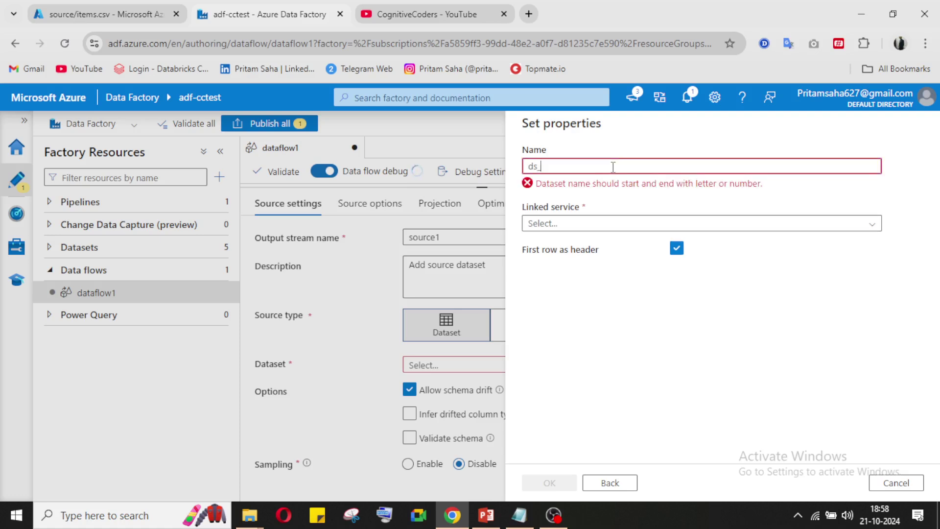
text(_item)
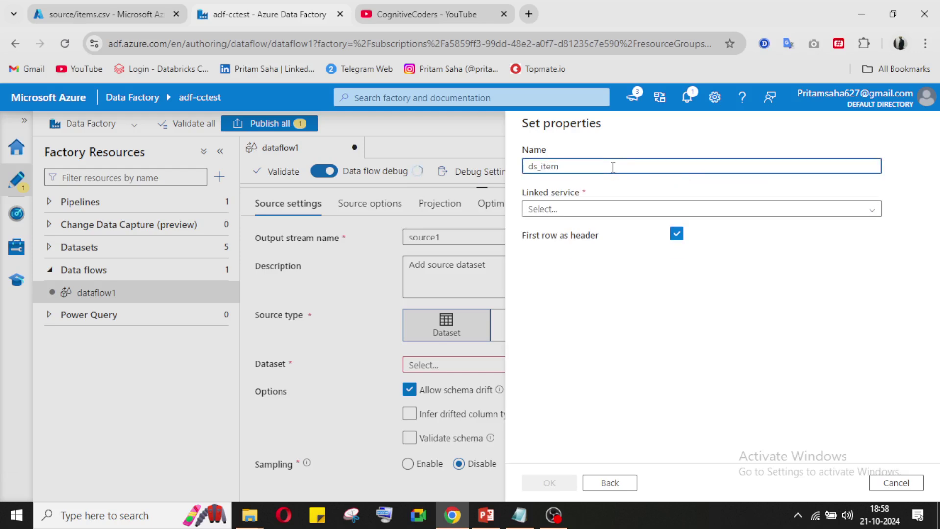
click(583, 210)
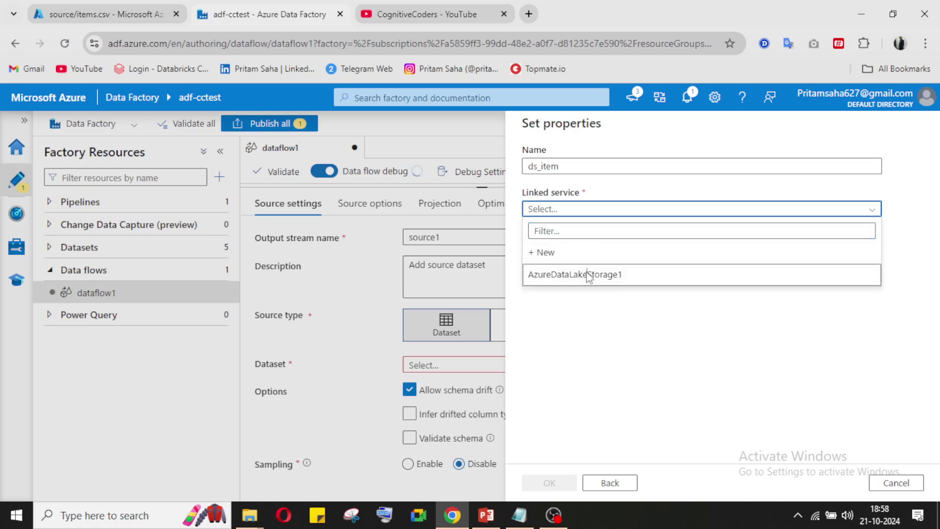
click(588, 275)
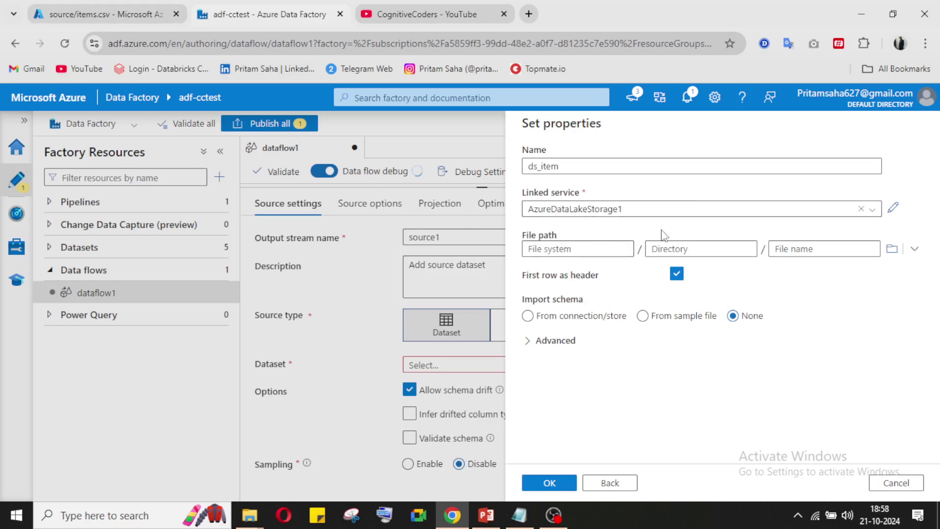
- Set the dataset's file path to demo/source/items.csv with its schema imported from the connection/store, and create the dataset
click(891, 249)
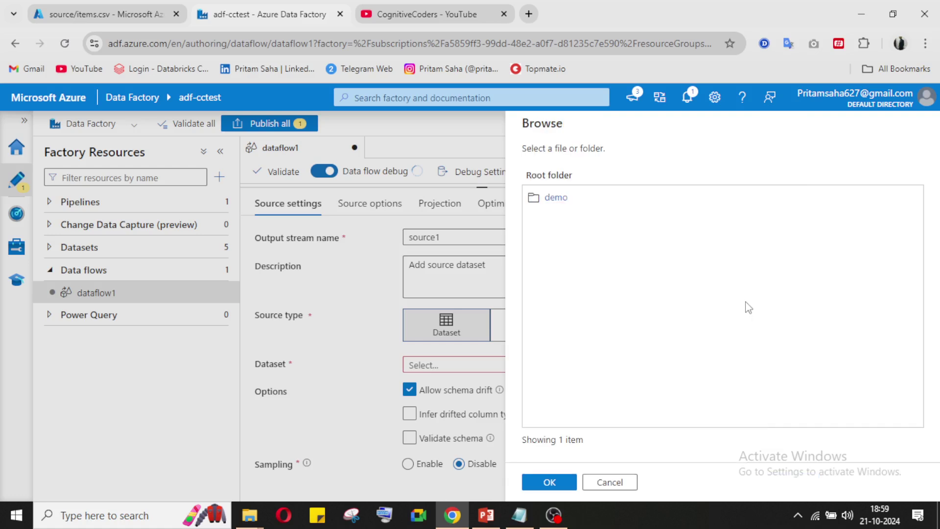
click(552, 201)
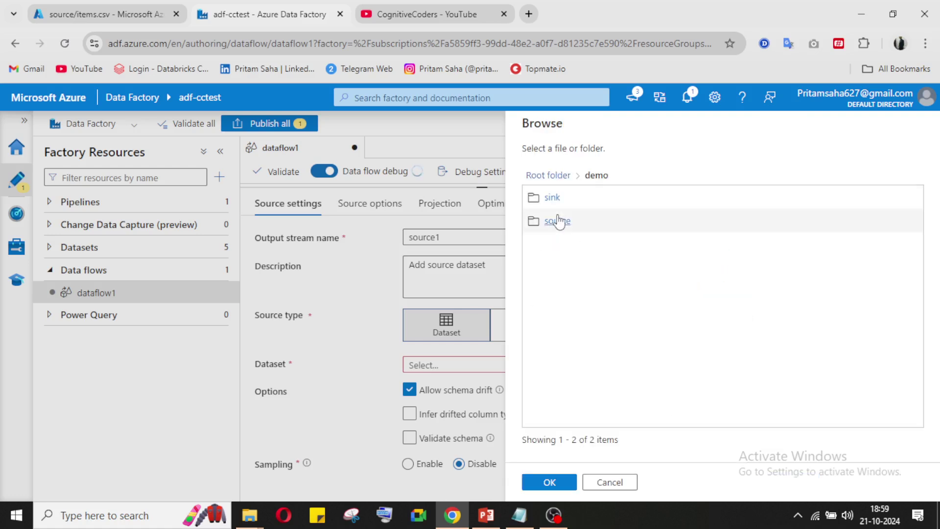
click(558, 222)
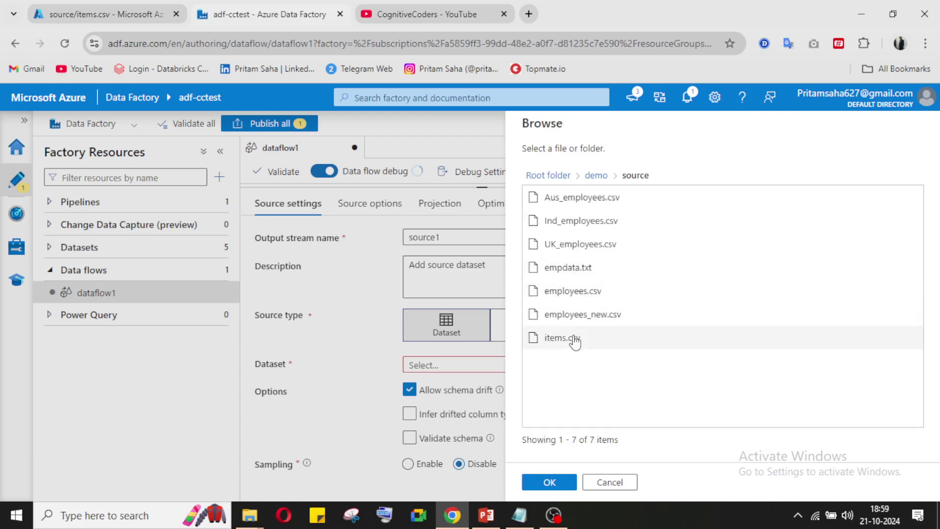
click(574, 342)
click(549, 481)
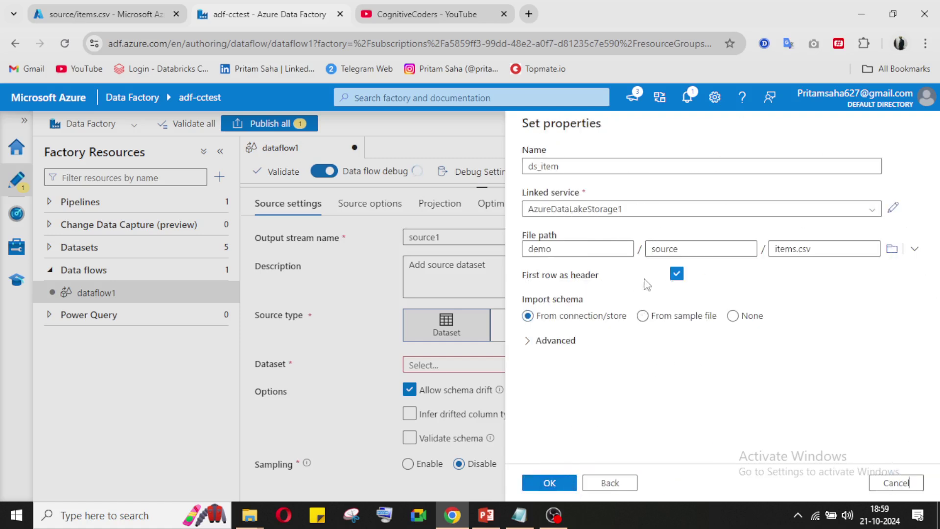
click(549, 483)
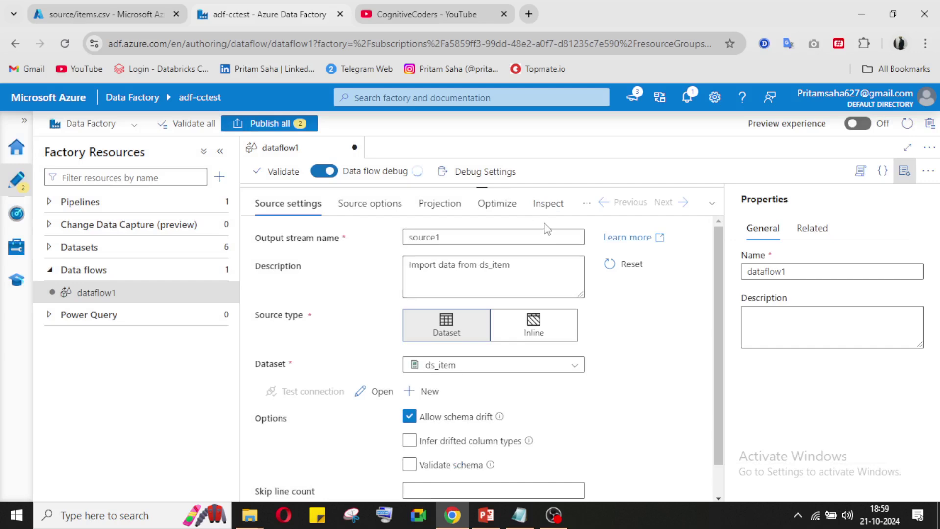
- Examine the source's partitioning, column types and data preview, and check the expected running total output in the Notepad notes
click(496, 204)
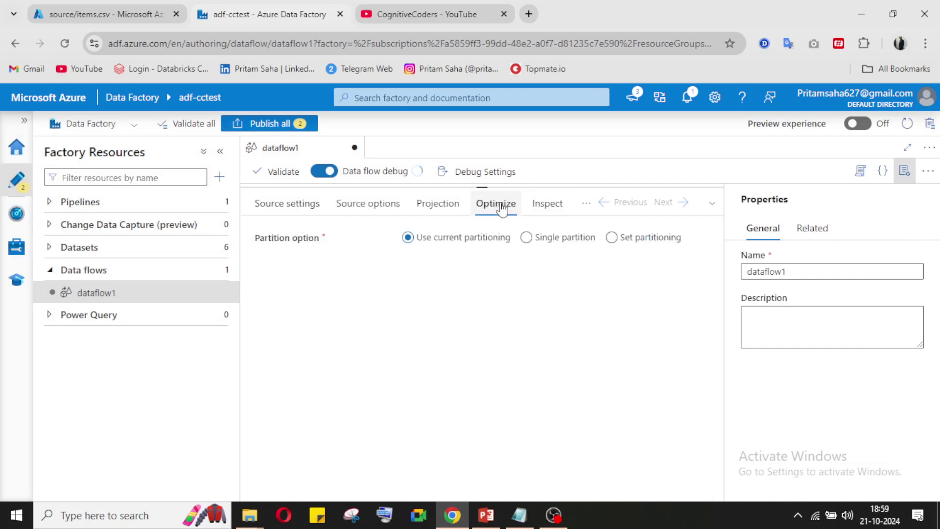
click(556, 206)
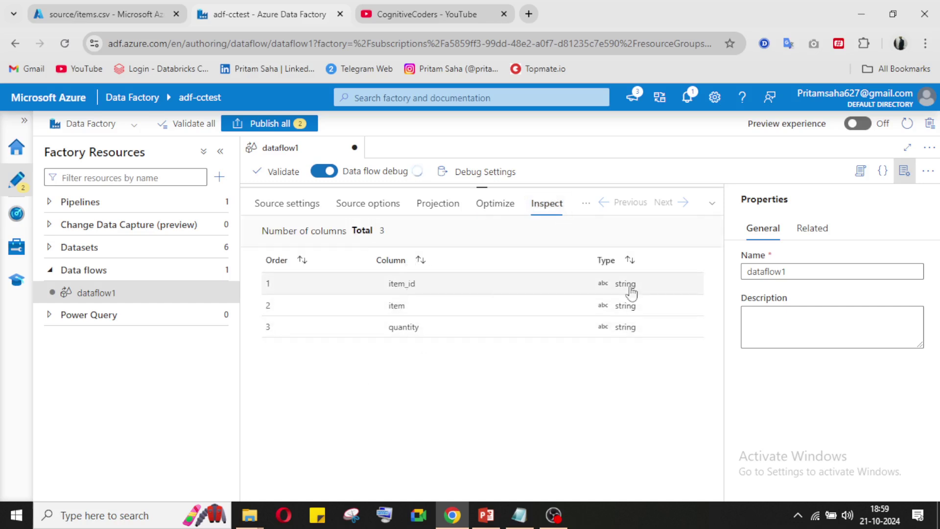
click(903, 171)
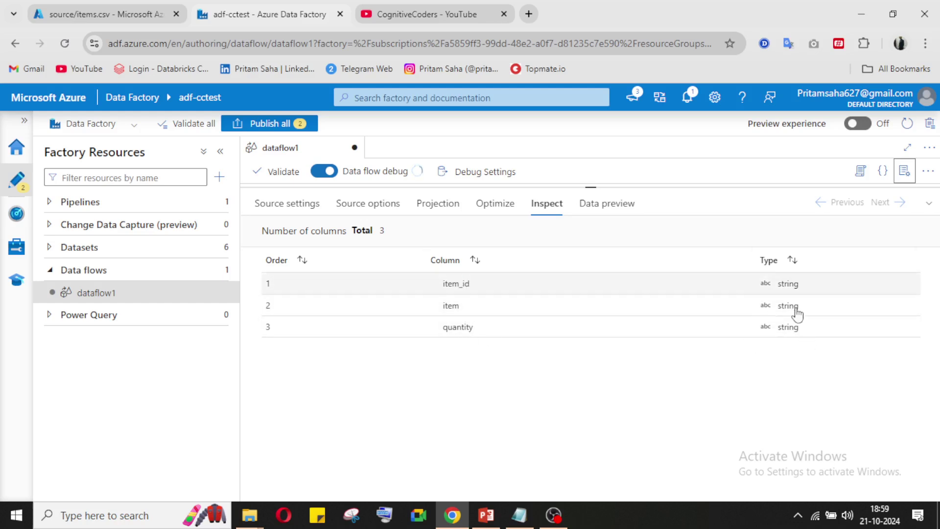
click(589, 212)
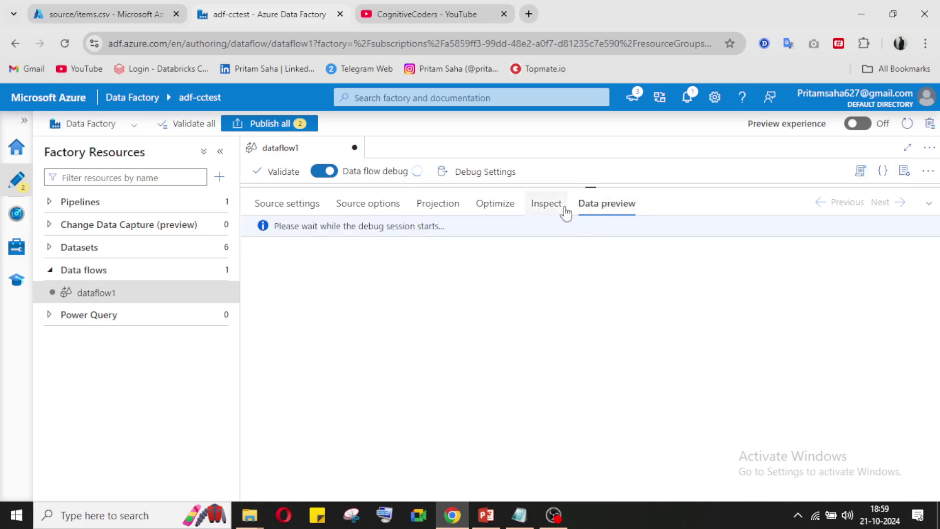
click(541, 205)
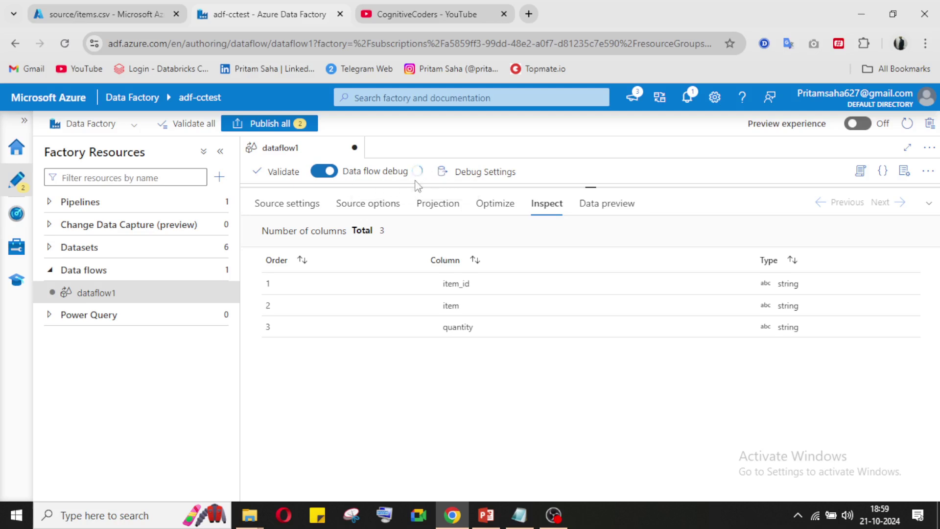
click(613, 209)
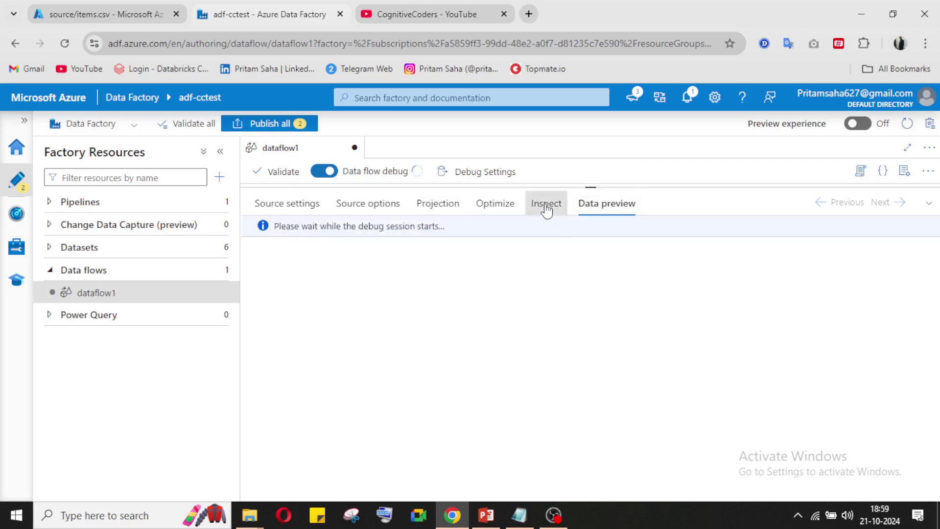
click(545, 208)
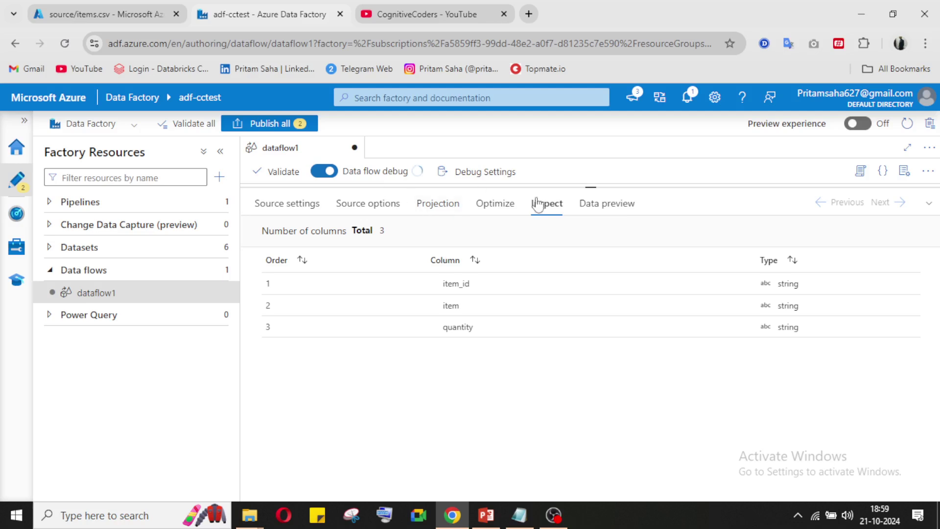
click(608, 208)
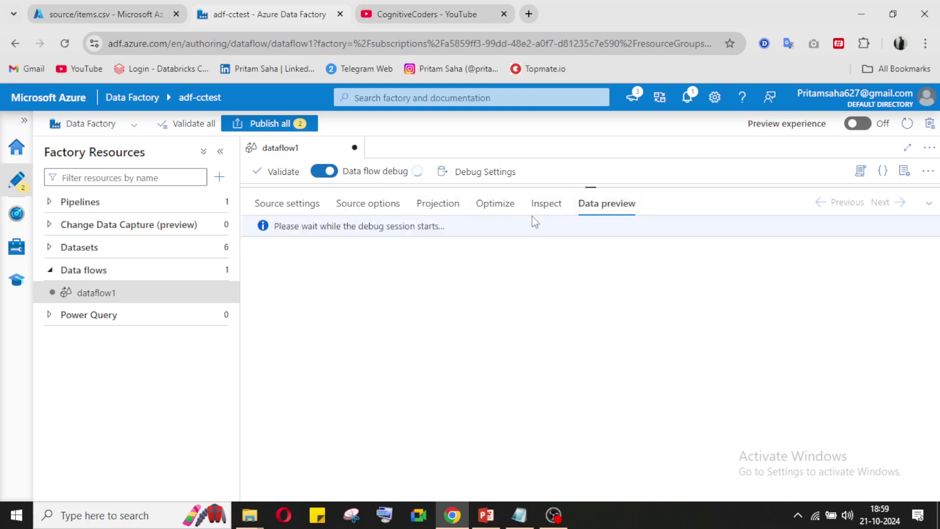
click(553, 210)
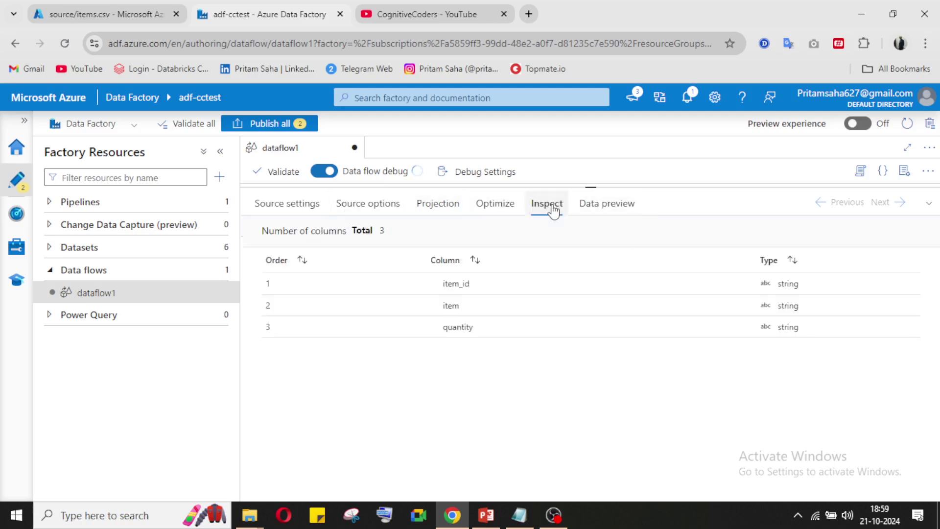
click(928, 203)
click(521, 516)
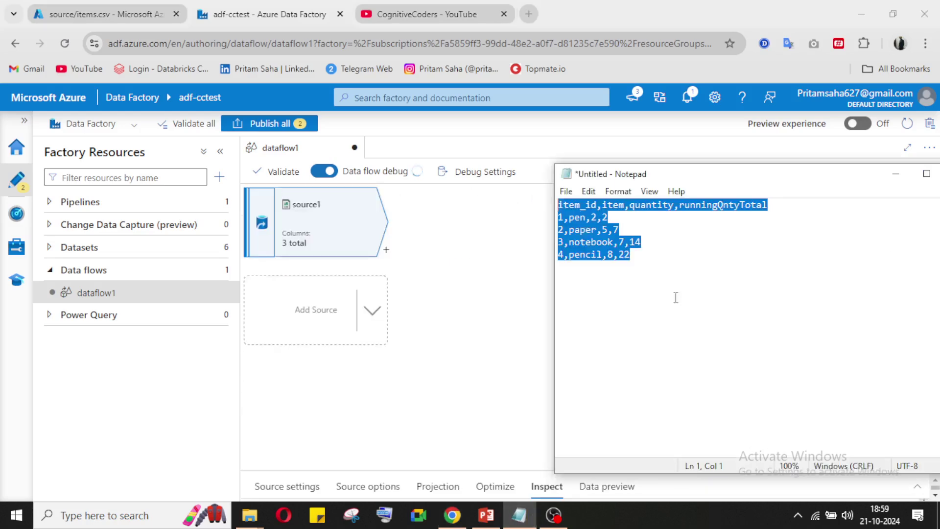
click(519, 515)
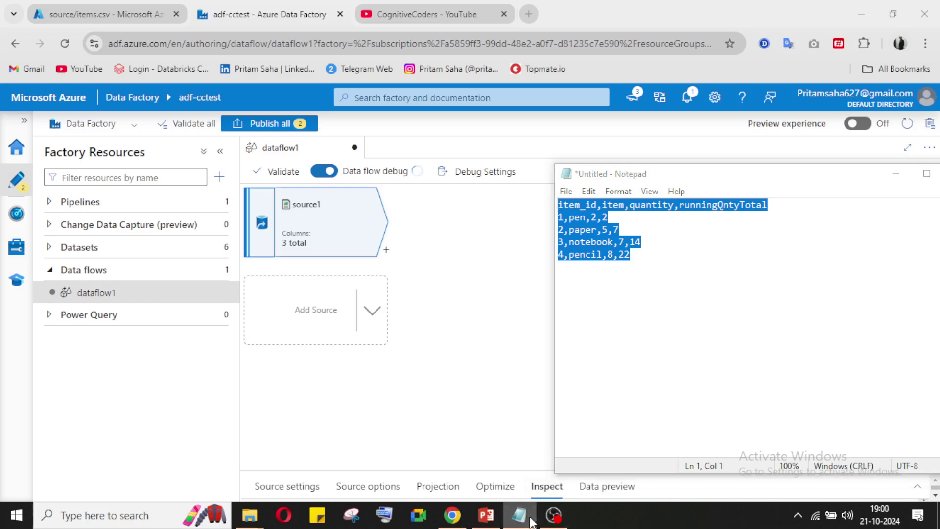
- Add a Window transformation after source1 and bring up its settings
click(387, 249)
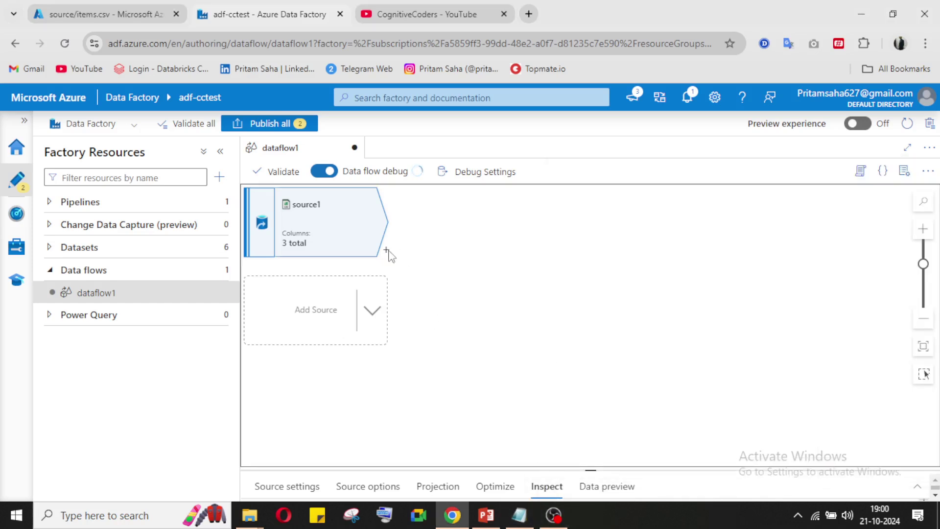
scroll(469, 352, down, 4)
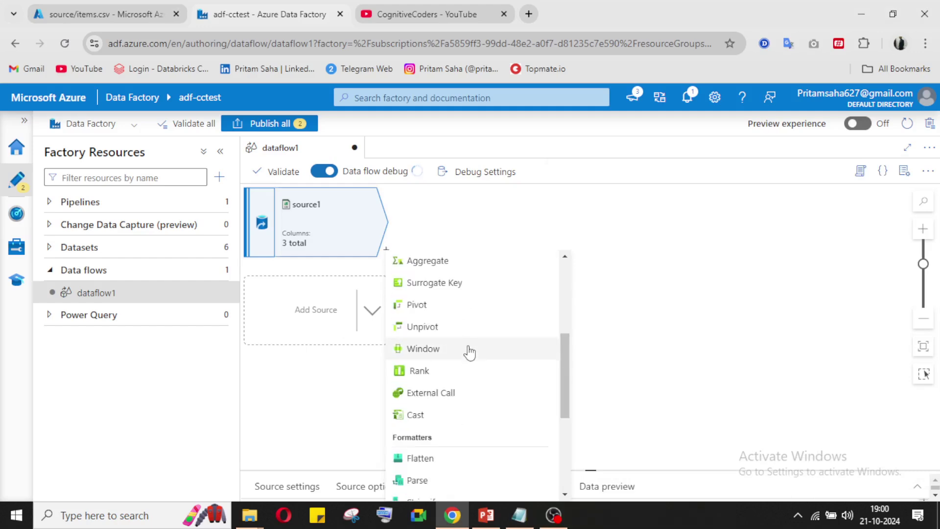
click(469, 351)
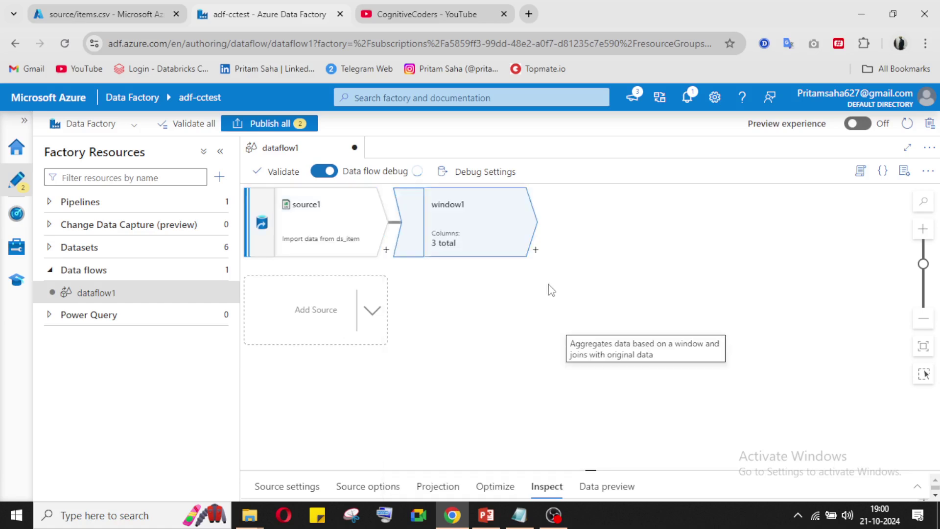
click(919, 490)
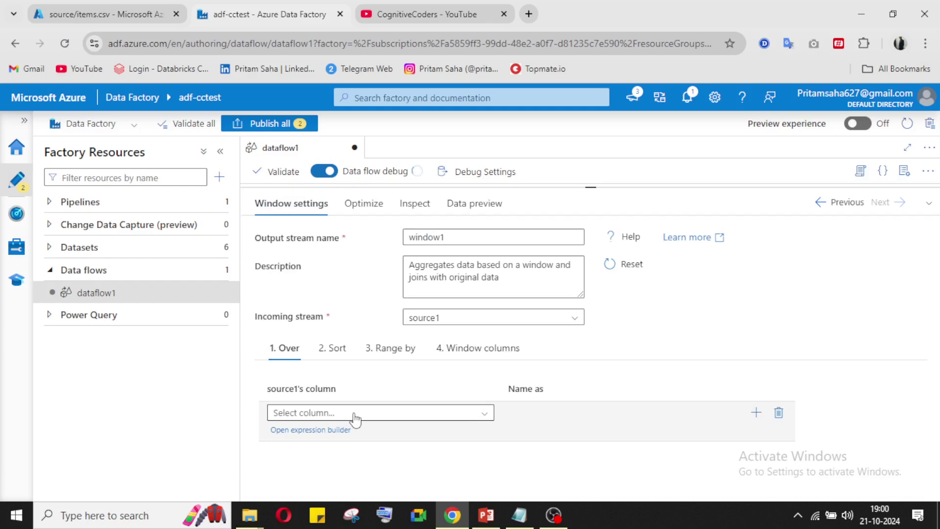
- Sort the window transformation by the quantity column in ascending order and review its Over and Range by settings
click(377, 414)
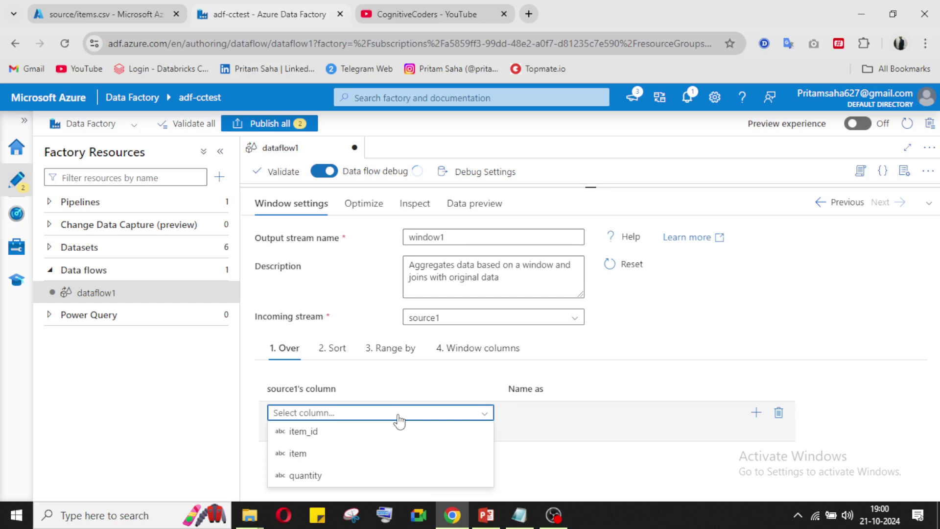
click(398, 416)
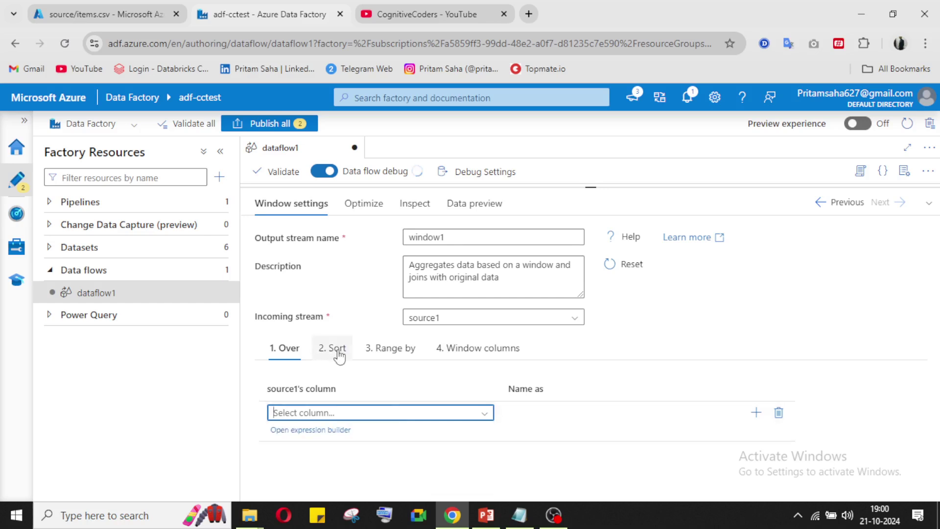
click(338, 356)
click(419, 422)
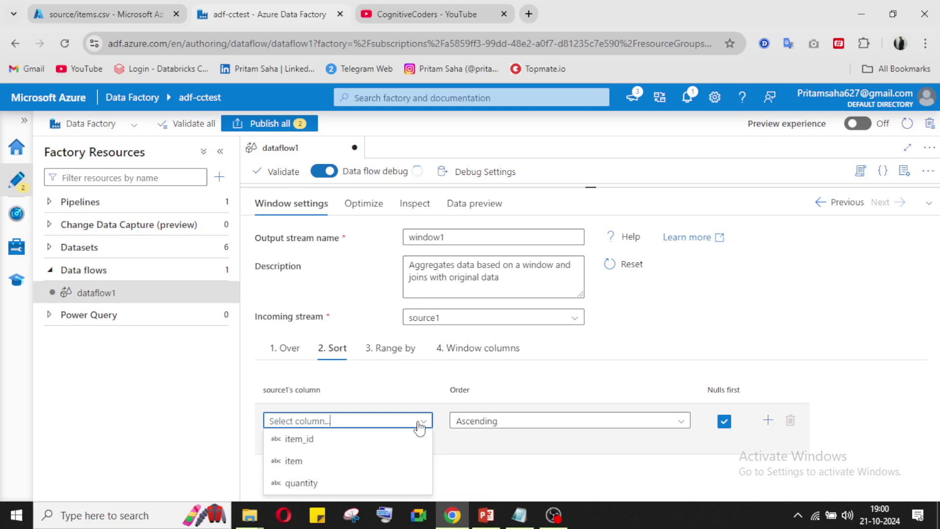
click(375, 482)
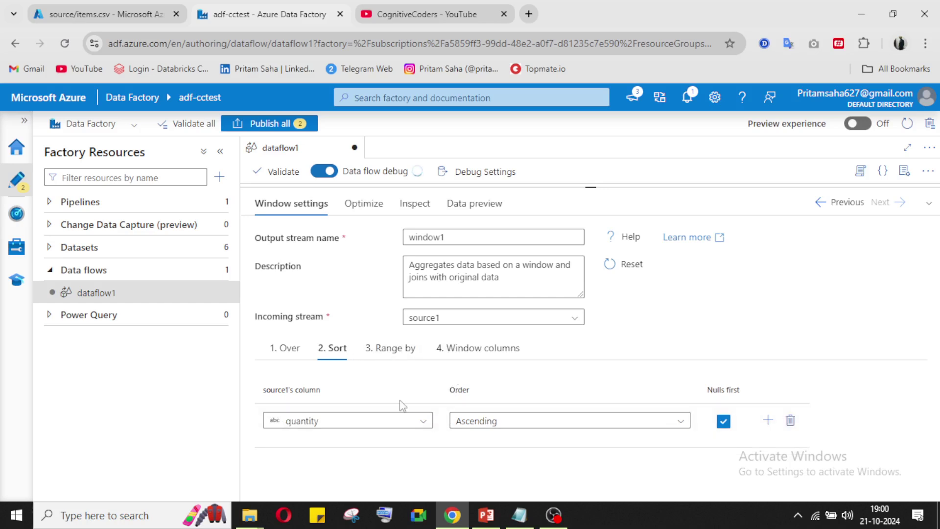
click(394, 359)
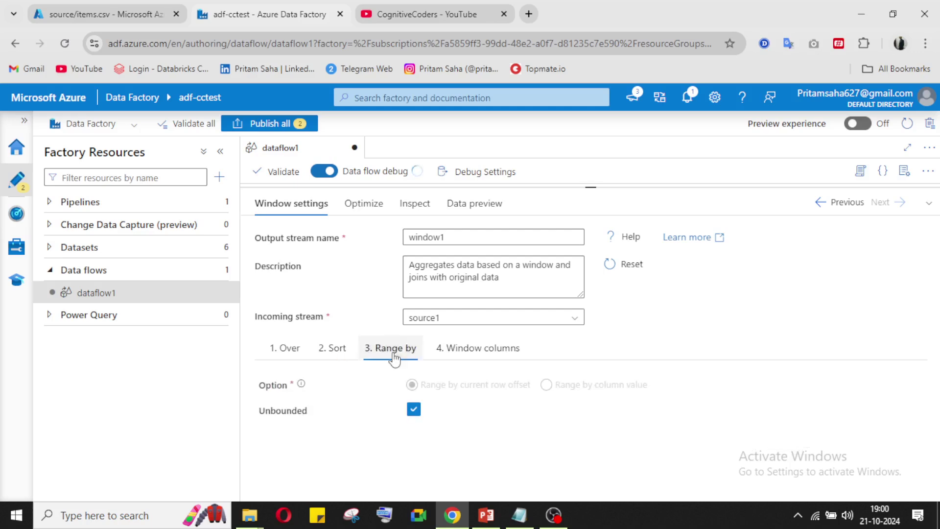
- Bring up the transformation's window columns and copy the column name runningQntyTotal from the header line of the Notepad notes
click(482, 352)
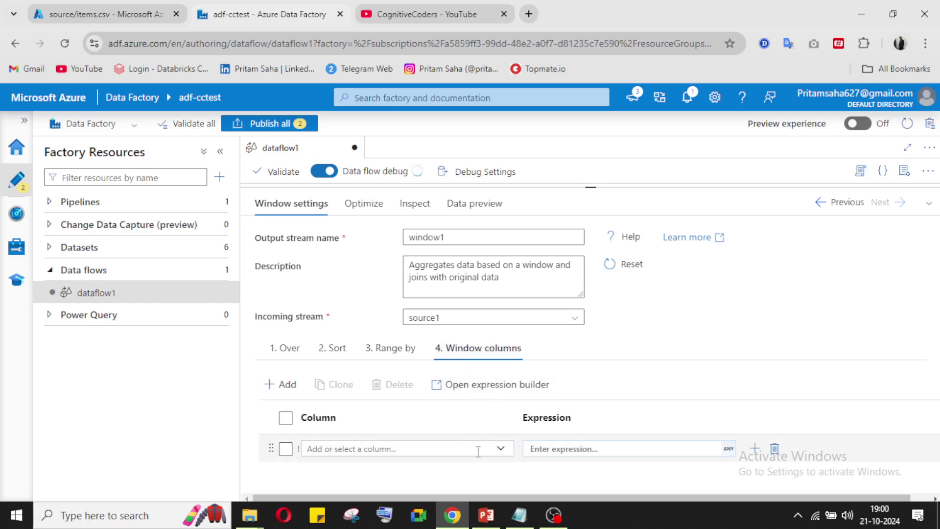
click(499, 450)
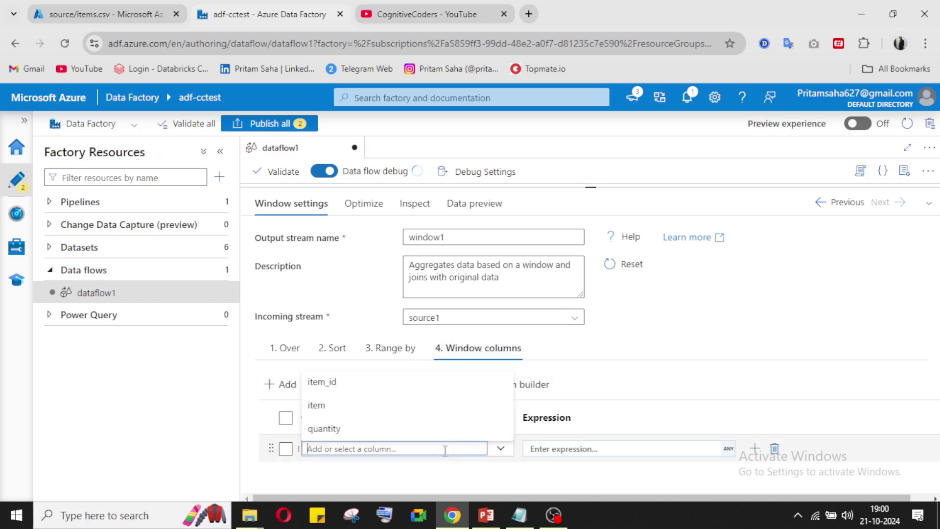
click(519, 514)
double_click(708, 209)
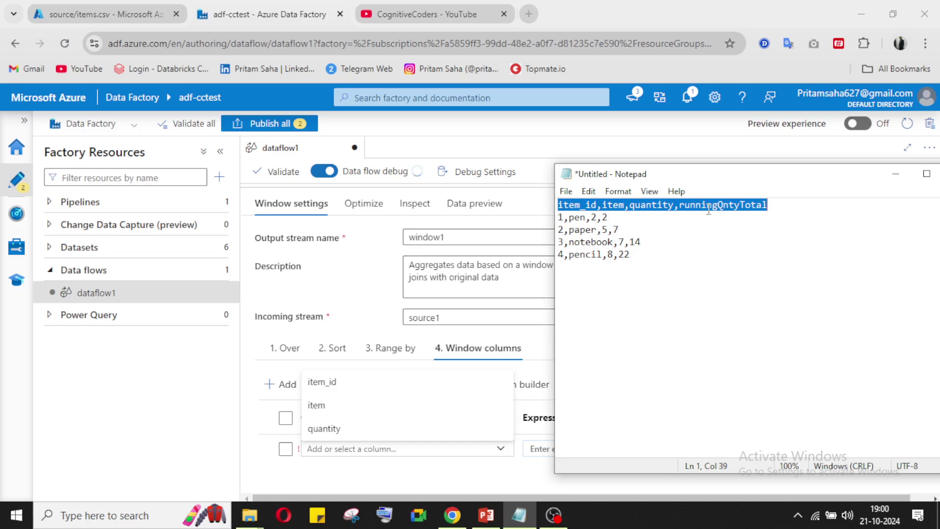
click(756, 205)
double_click(757, 206)
click(756, 206)
double_click(730, 214)
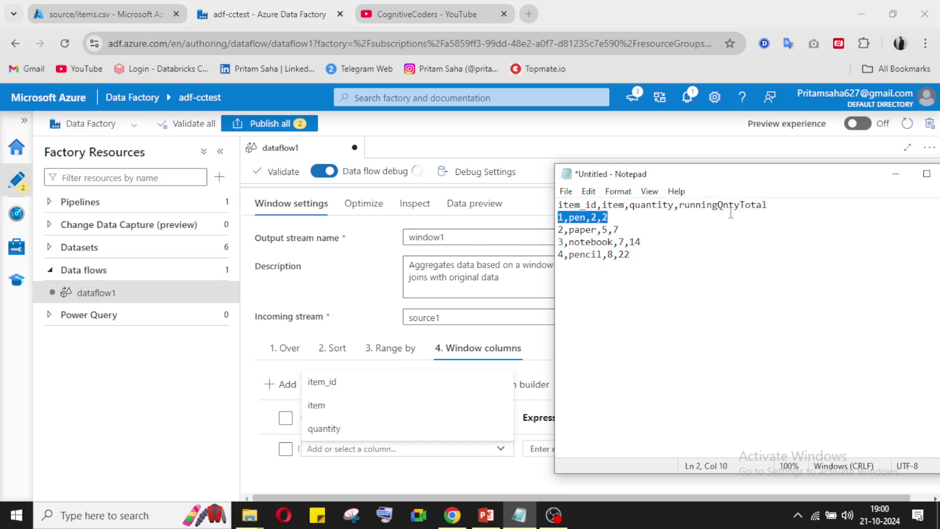
drag(768, 205, 687, 208)
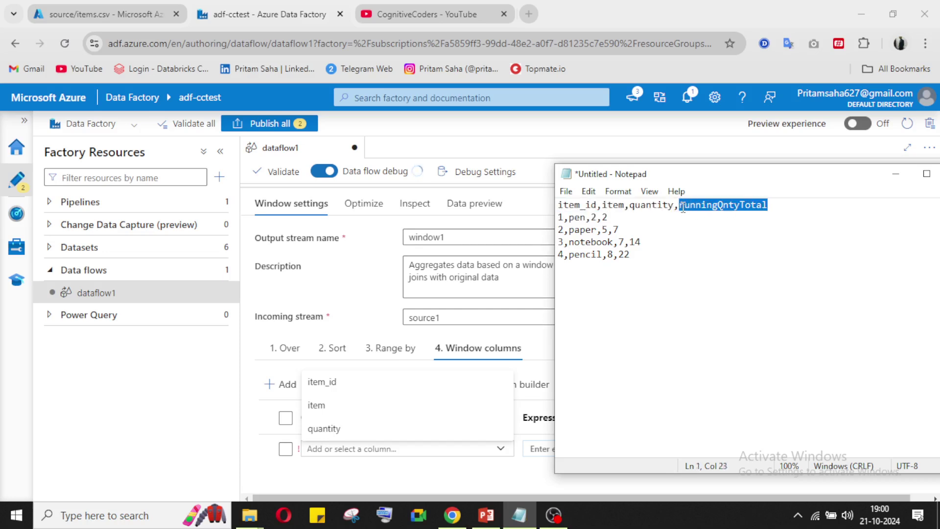
click(895, 174)
- Name the window column runningQntyTotal
click(382, 454)
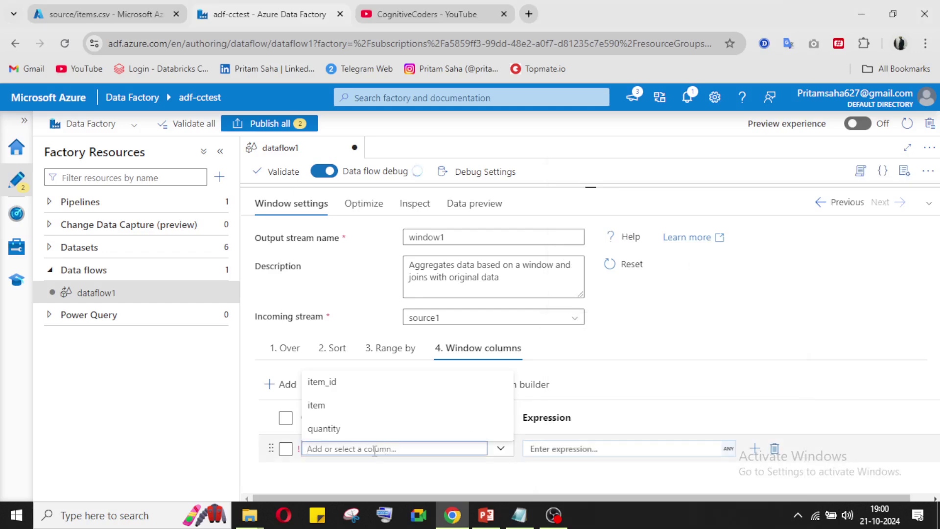
text(runningQntyTotal)
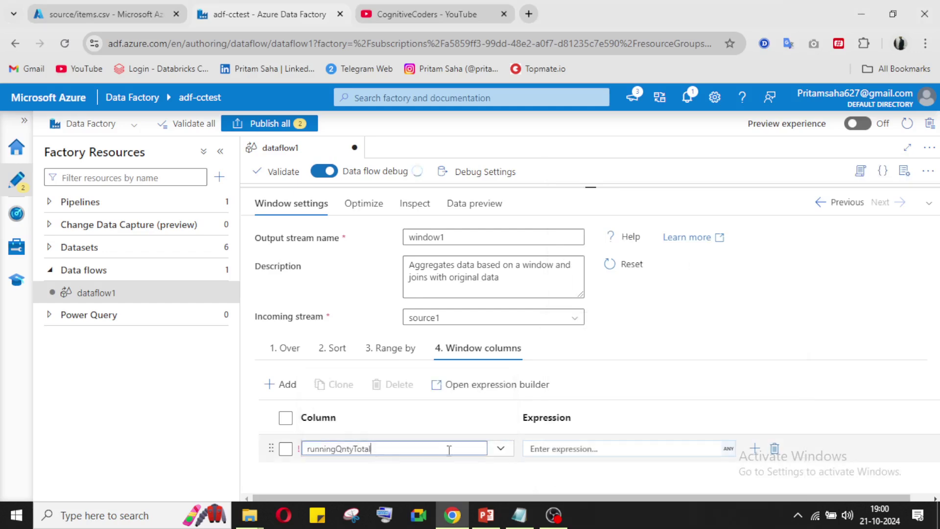
click(460, 474)
- Open the expression builder for the runningQntyTotal column, enlarge the expression area and enter sum() wrapping the toInteger function
click(575, 448)
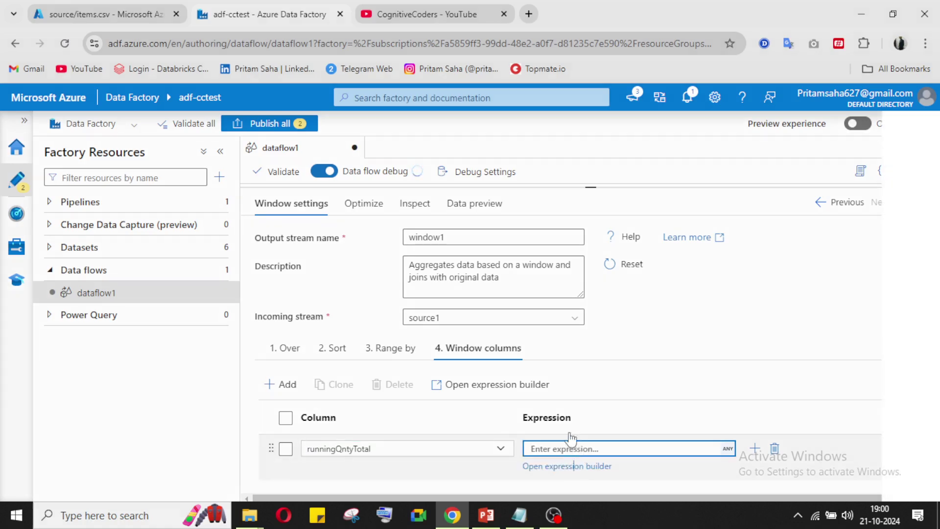
click(585, 465)
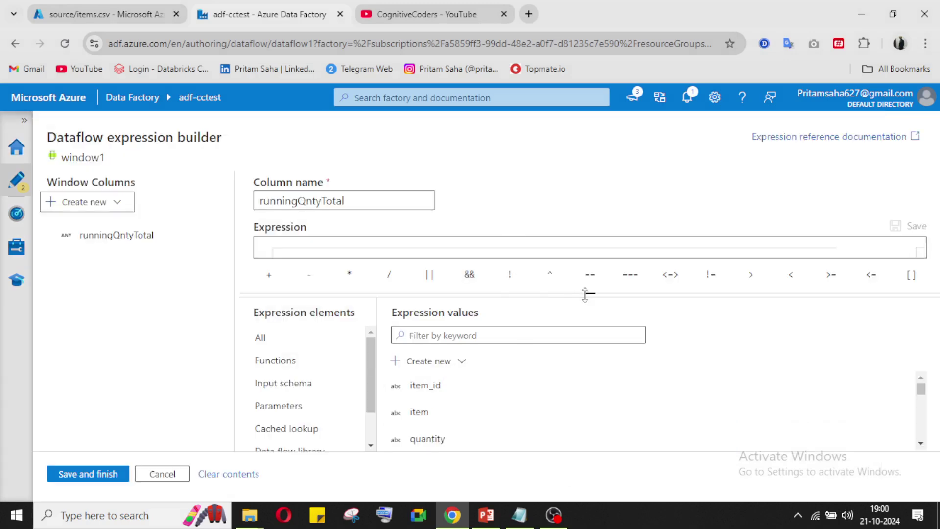
drag(584, 297, 583, 326)
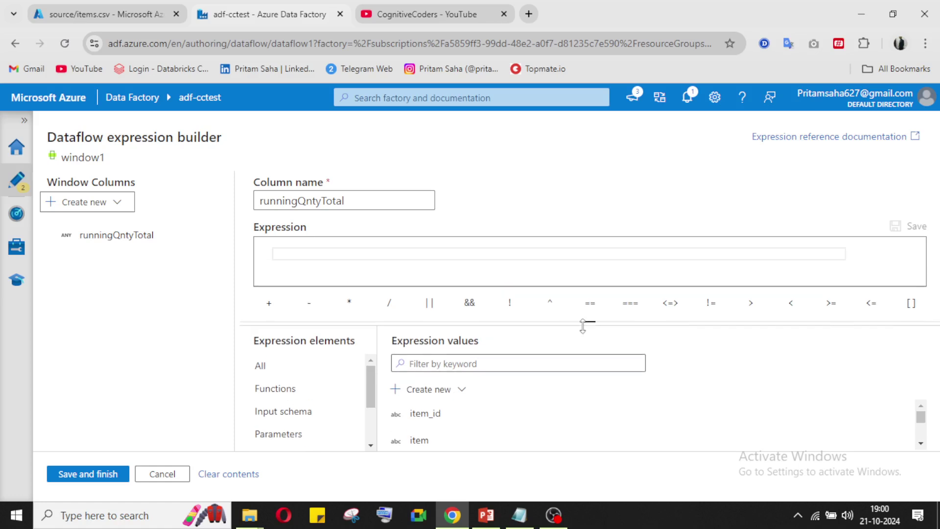
click(429, 255)
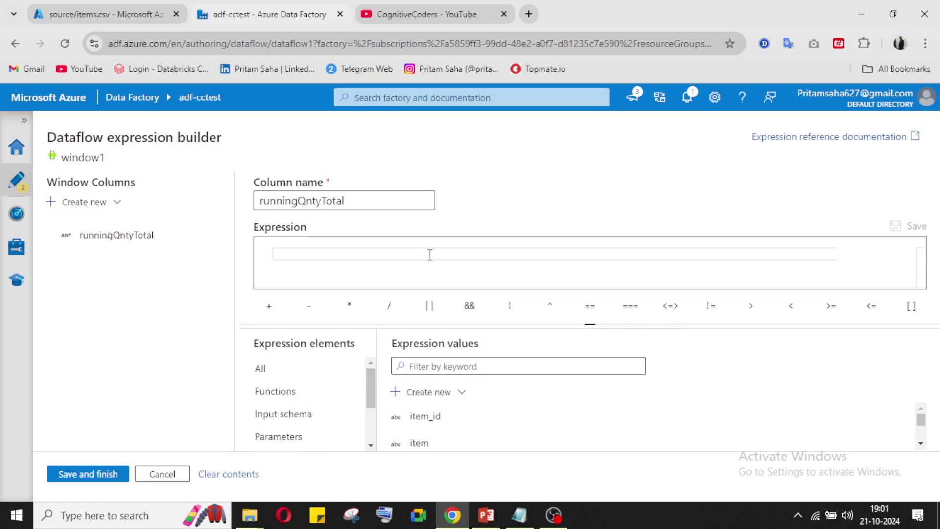
text(sum)
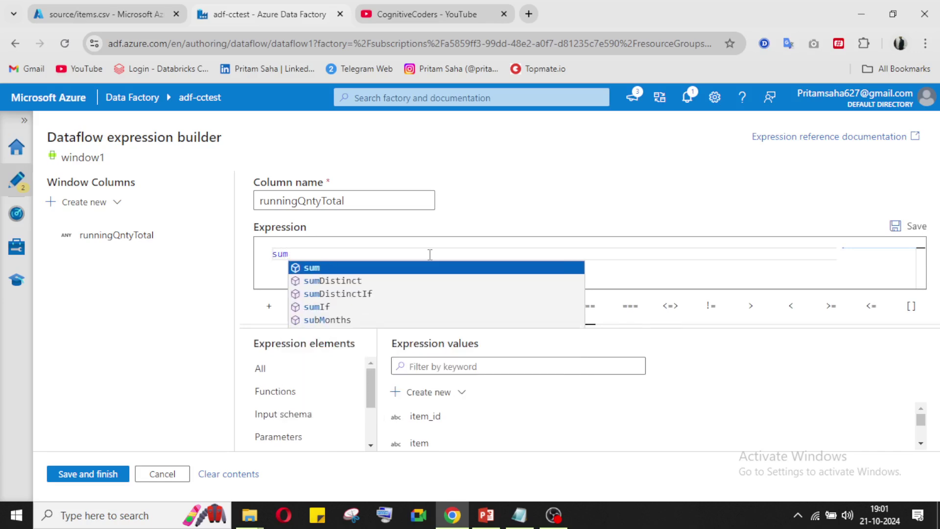
text(()
text(toi)
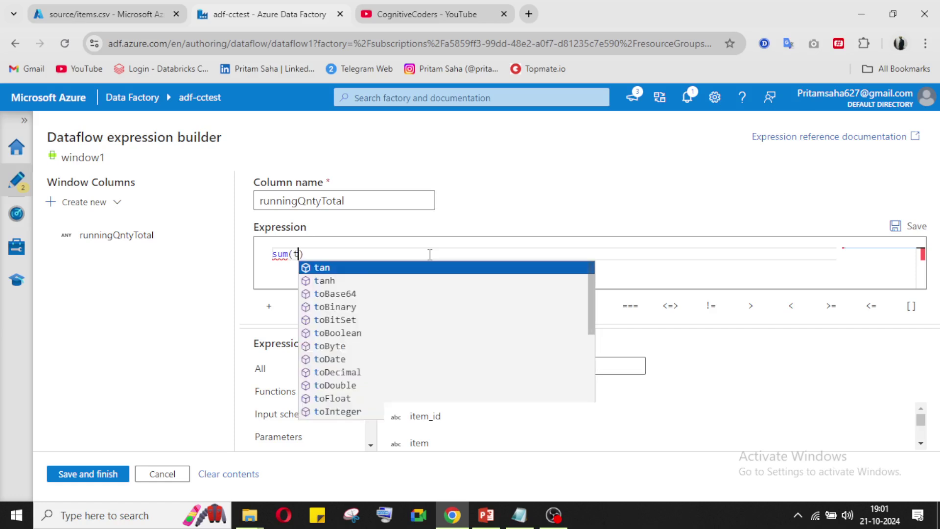
text(n)
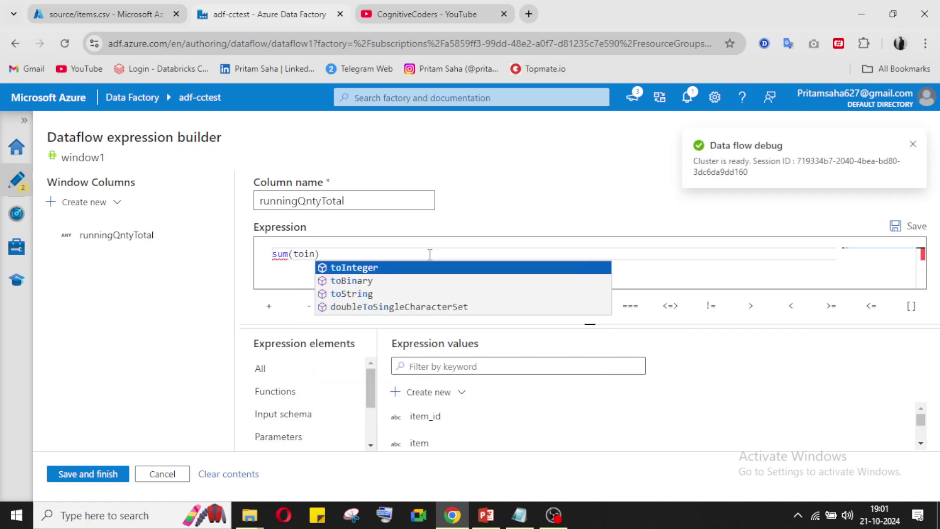
key(Return)
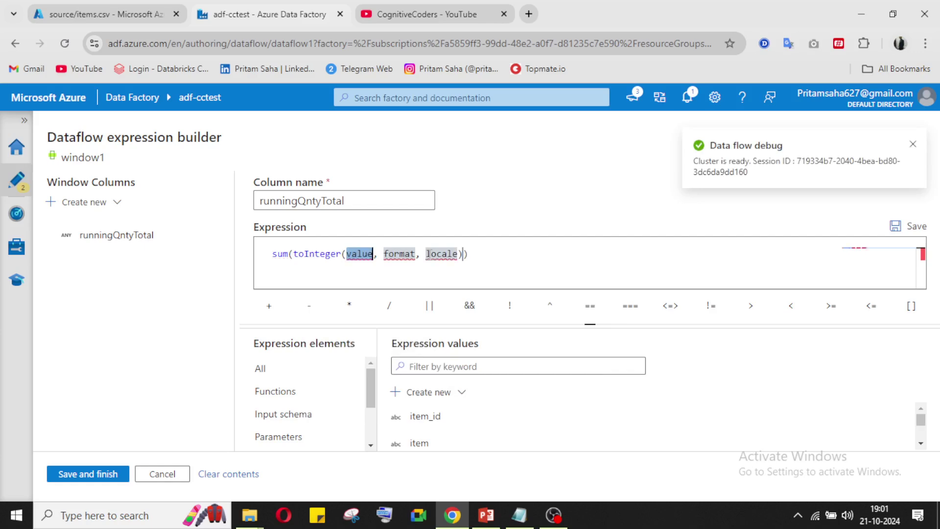
- Complete the expression as sum(toInteger(quantity)) by inserting the quantity column and removing the format and locale arguments, and save it
scroll(431, 435, down, 3)
scroll(440, 436, up, 3)
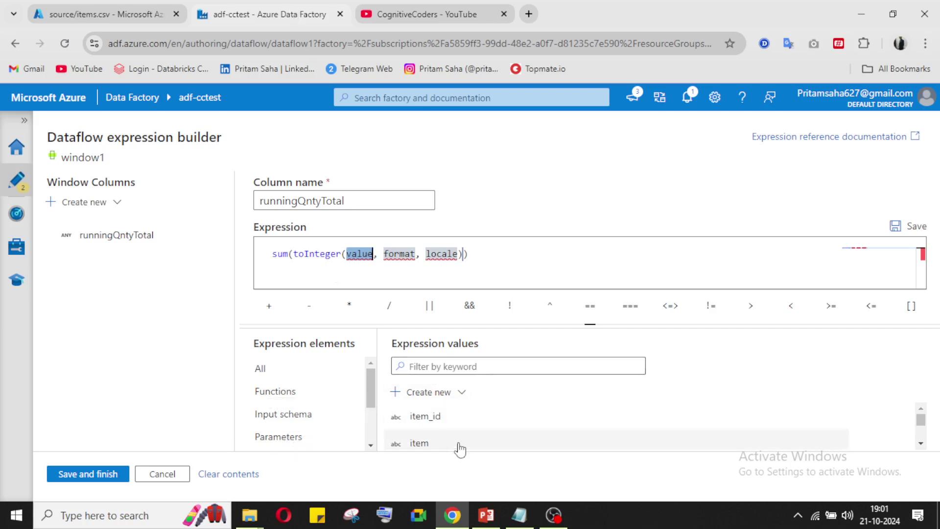
scroll(447, 426, down, 2)
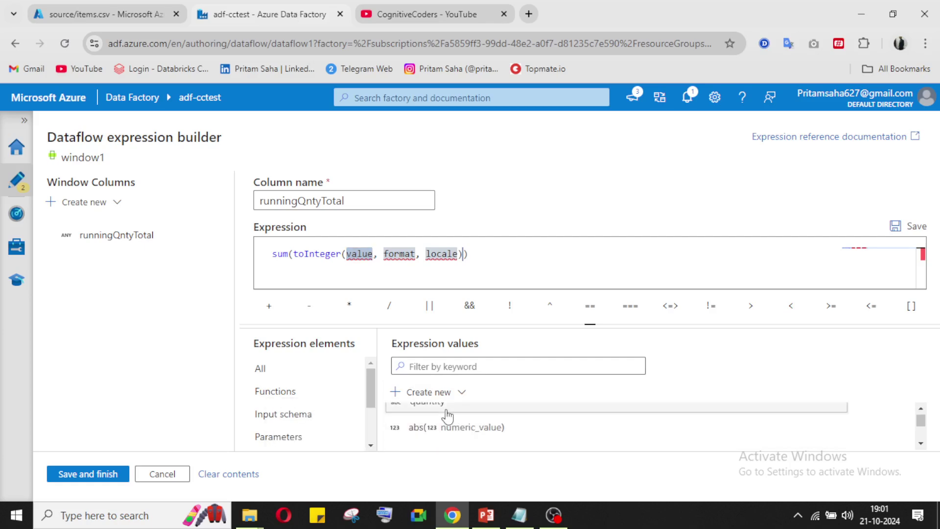
click(453, 409)
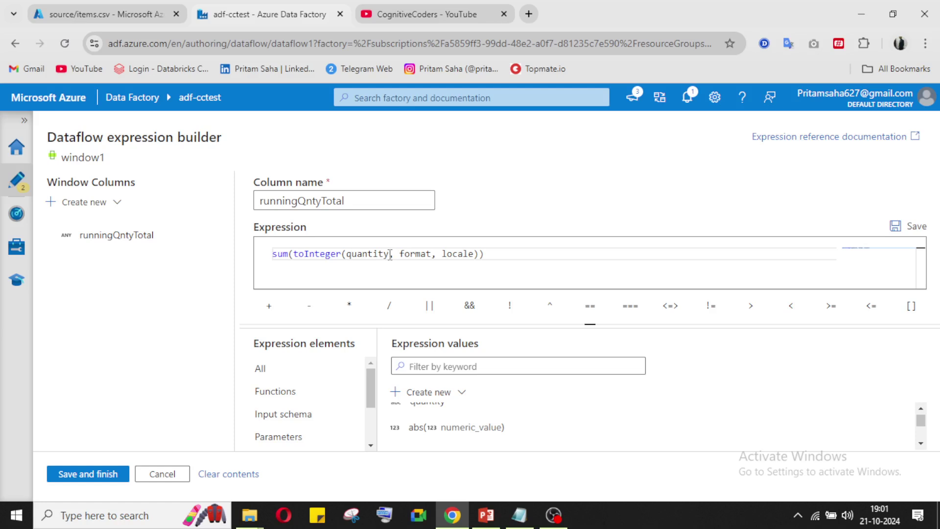
drag(390, 254, 473, 251)
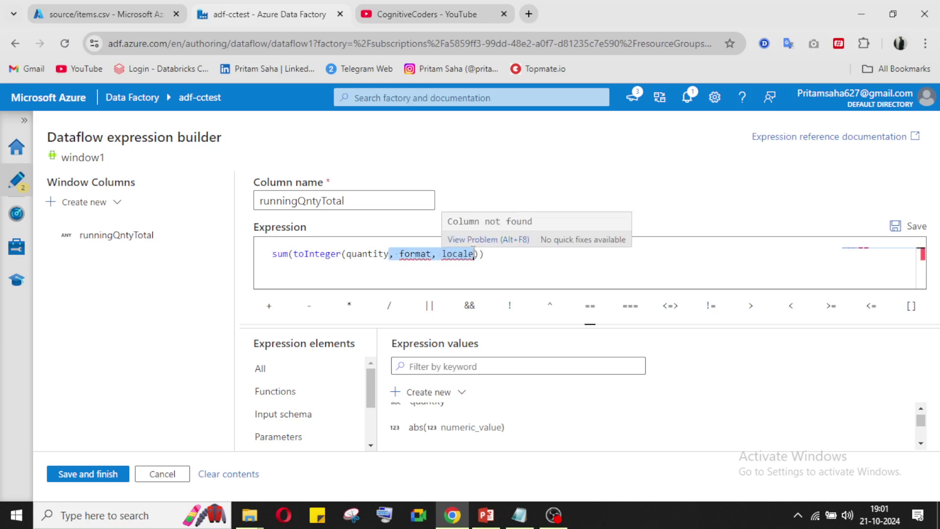
key(BackSpace)
click(457, 267)
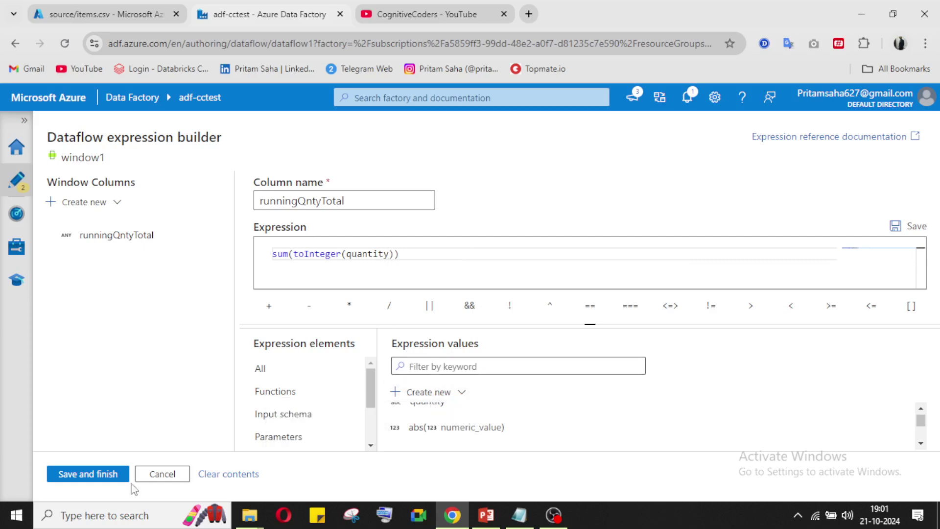
click(88, 474)
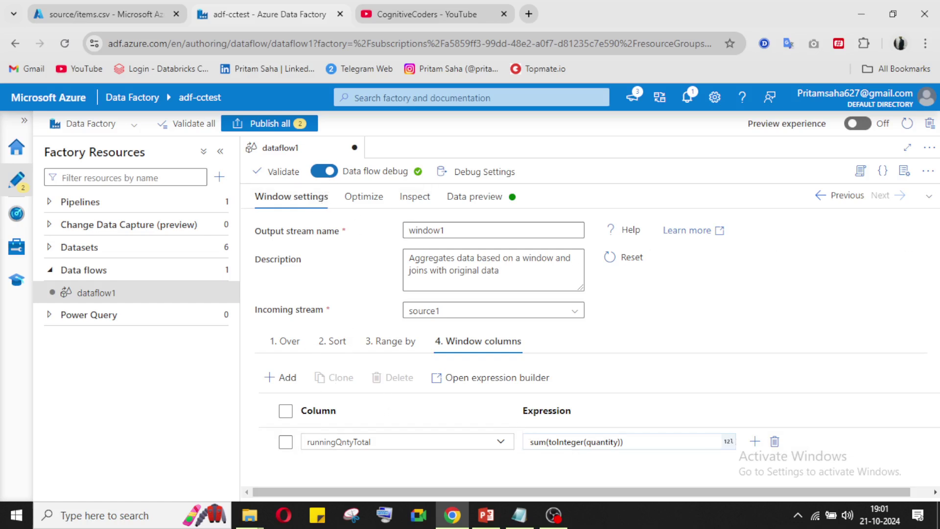
- Select source1 in the data flow and fetch its data preview in the expanded view
click(890, 196)
click(323, 248)
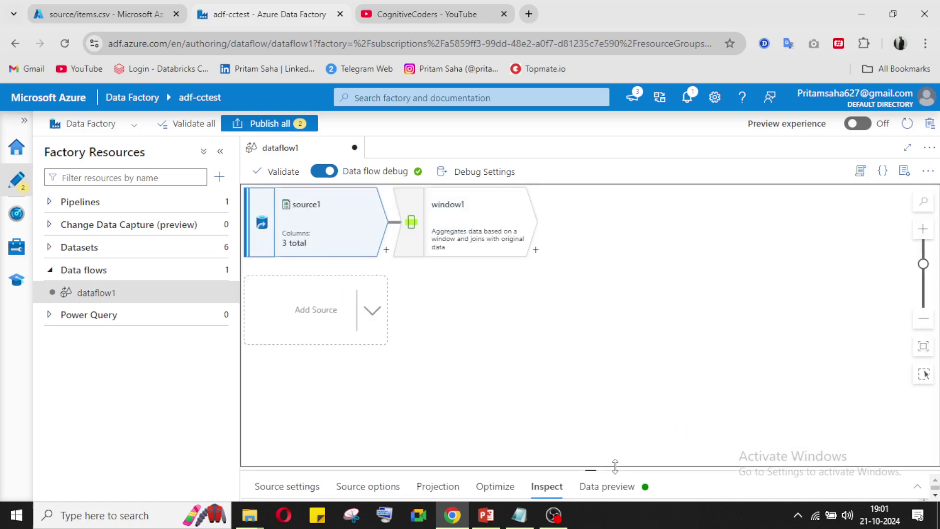
click(608, 487)
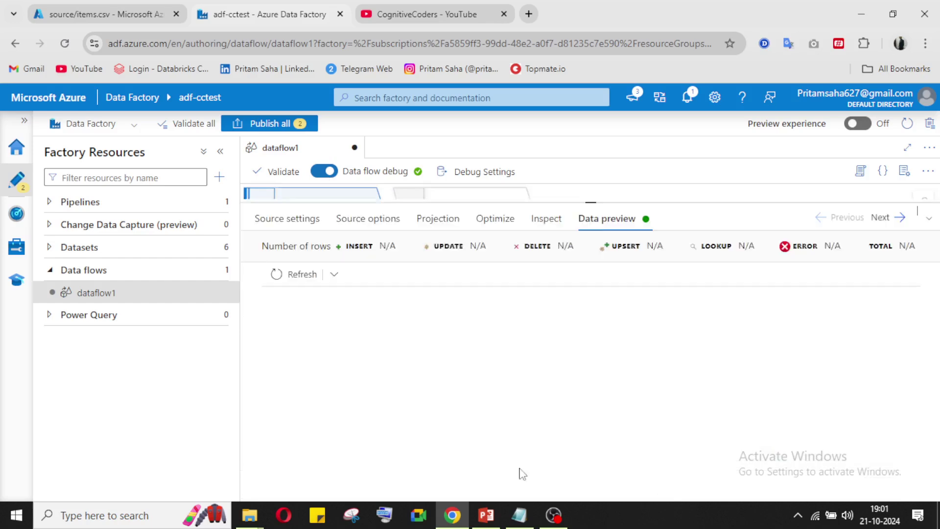
click(547, 204)
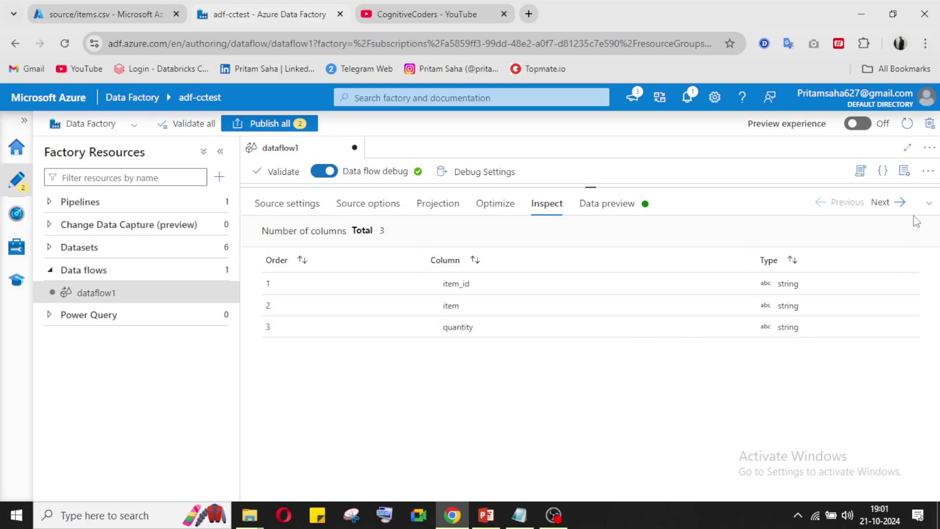
click(926, 208)
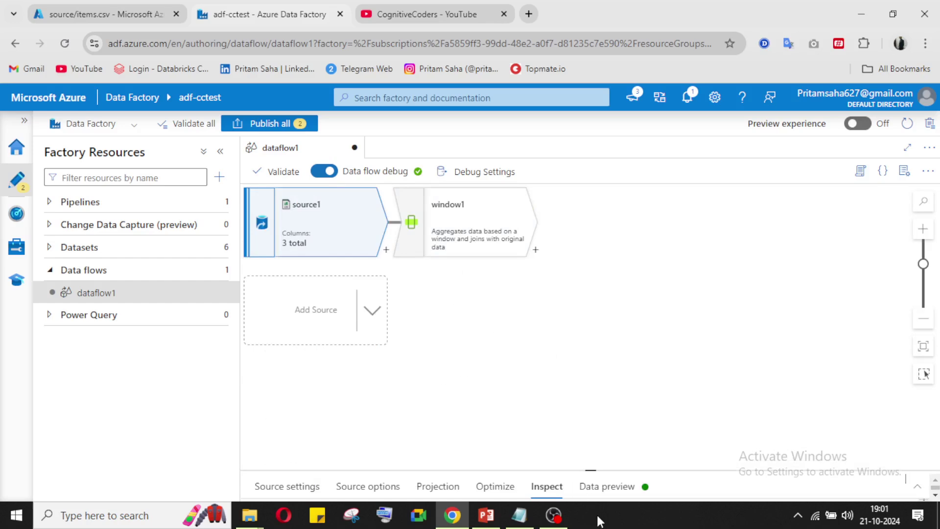
click(607, 489)
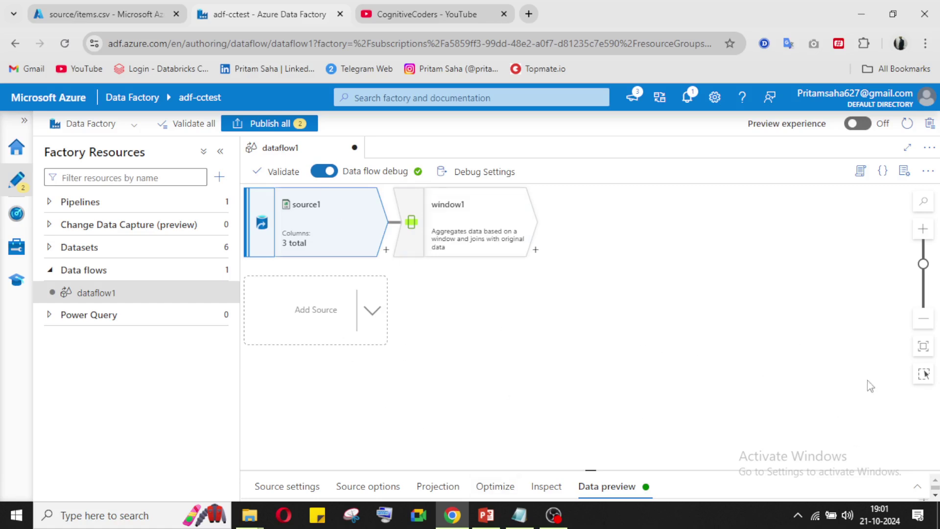
click(917, 486)
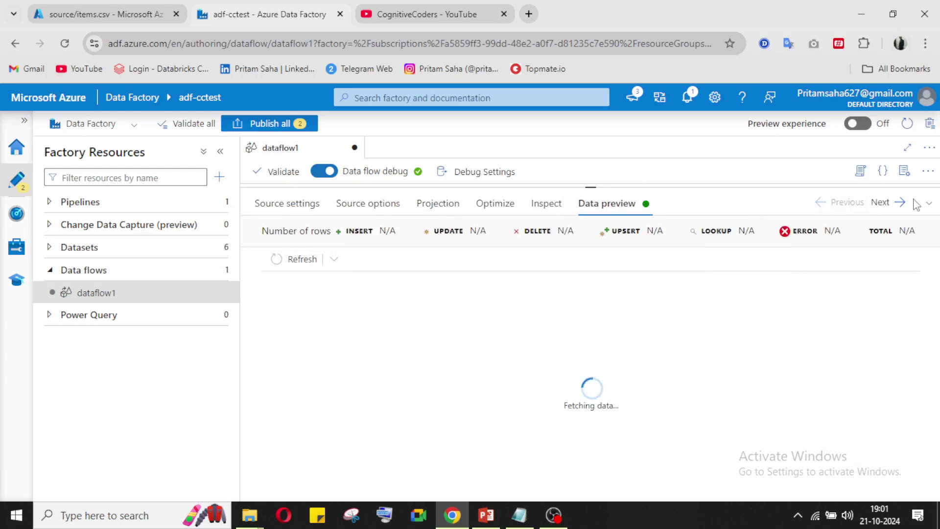
click(929, 203)
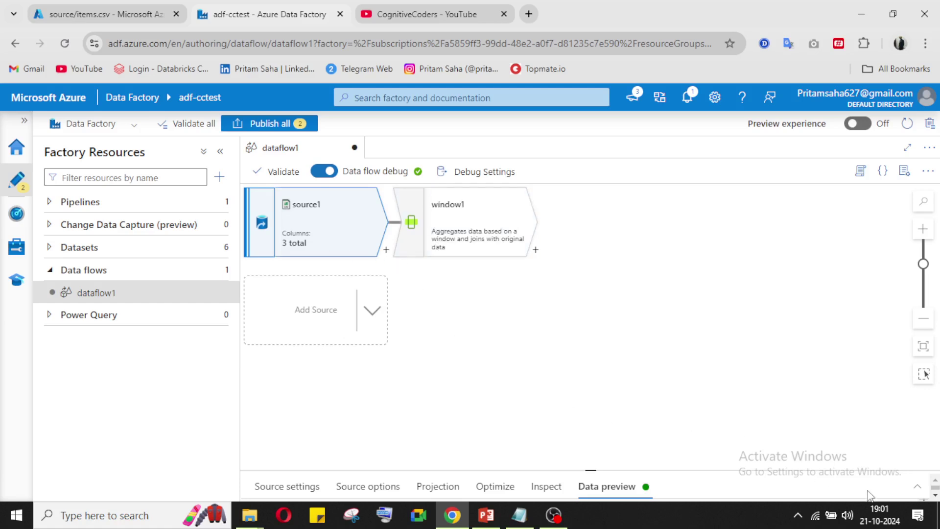
click(554, 515)
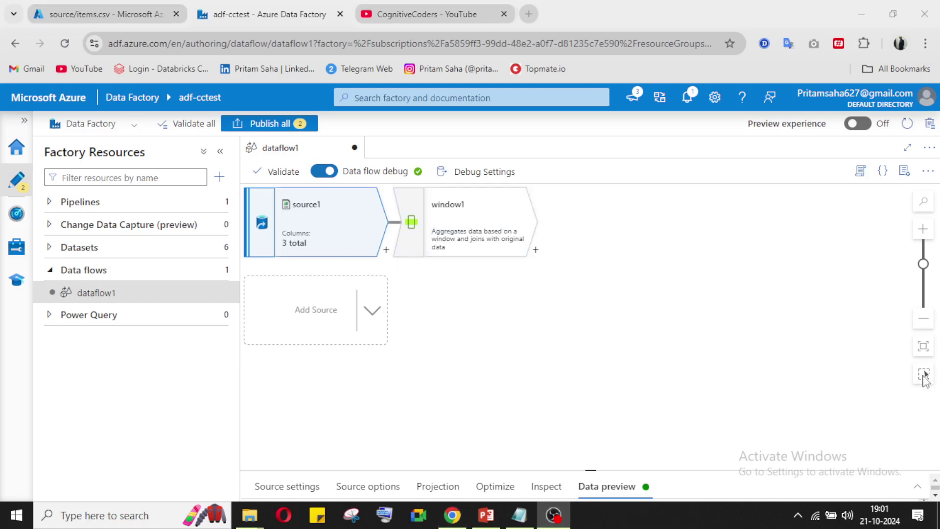
click(554, 515)
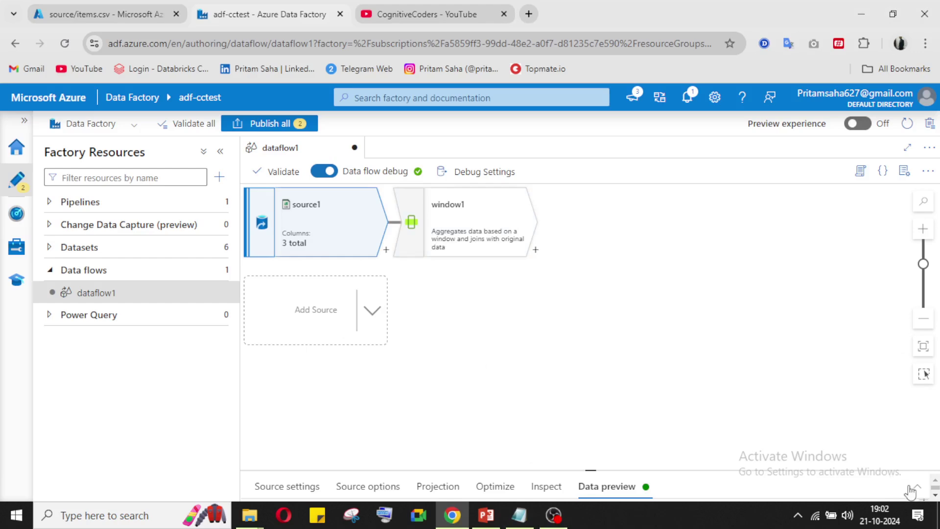
click(912, 488)
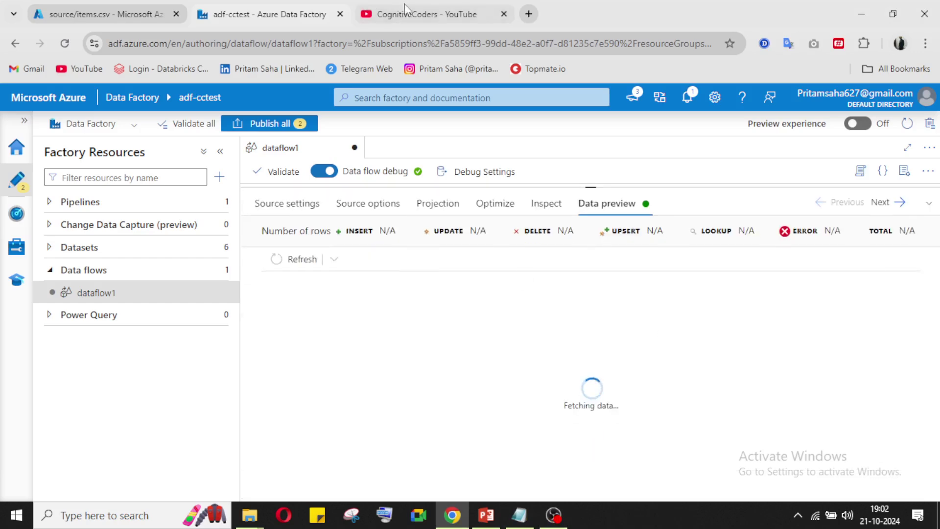
- Switch to the CognitiveCoders YouTube channel and look through its list of latest videos
click(439, 7)
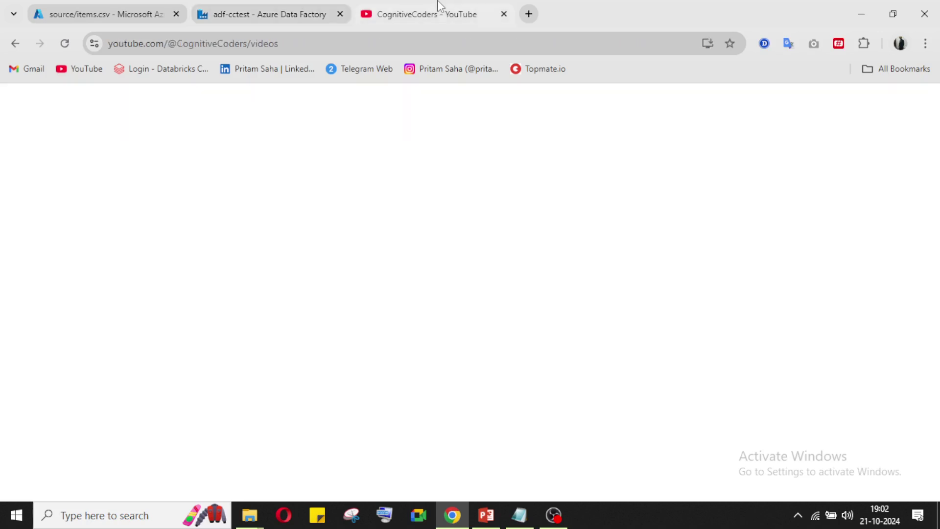
scroll(367, 289, down, 2)
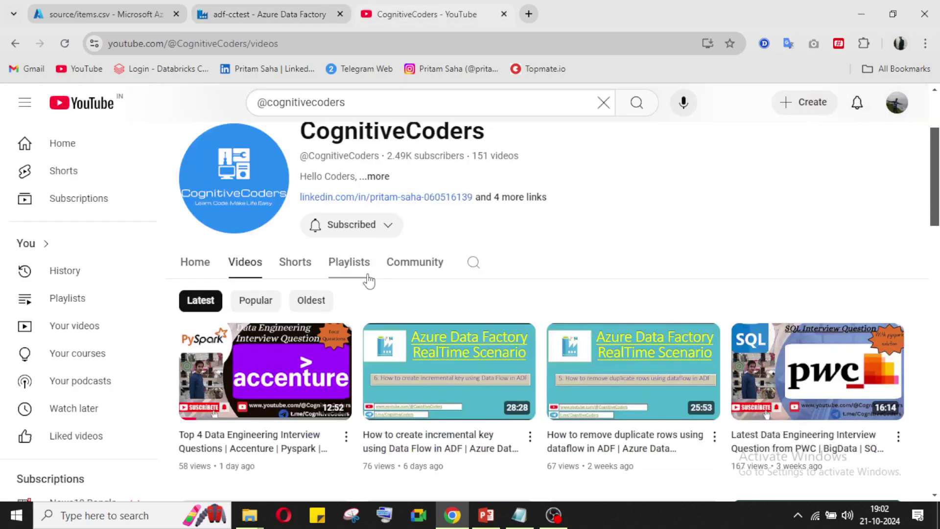
scroll(368, 280, down, 15)
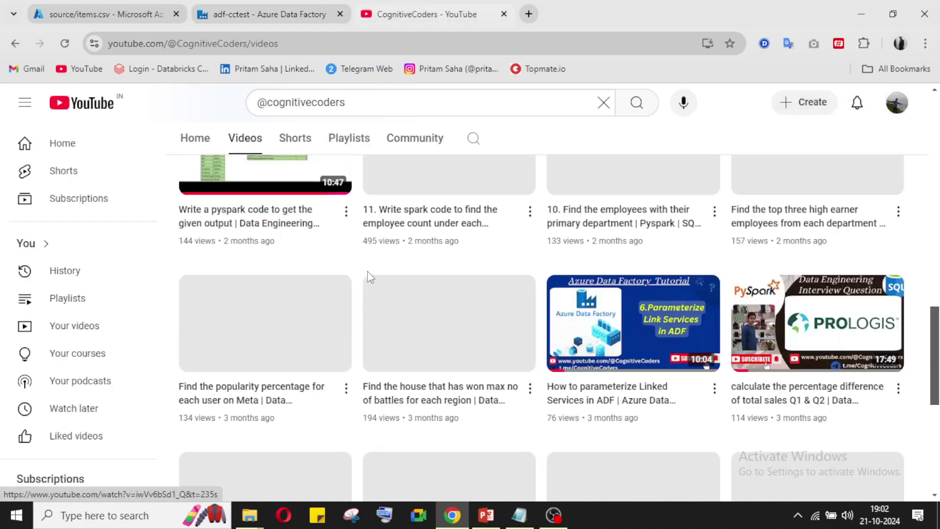
scroll(370, 277, down, 6)
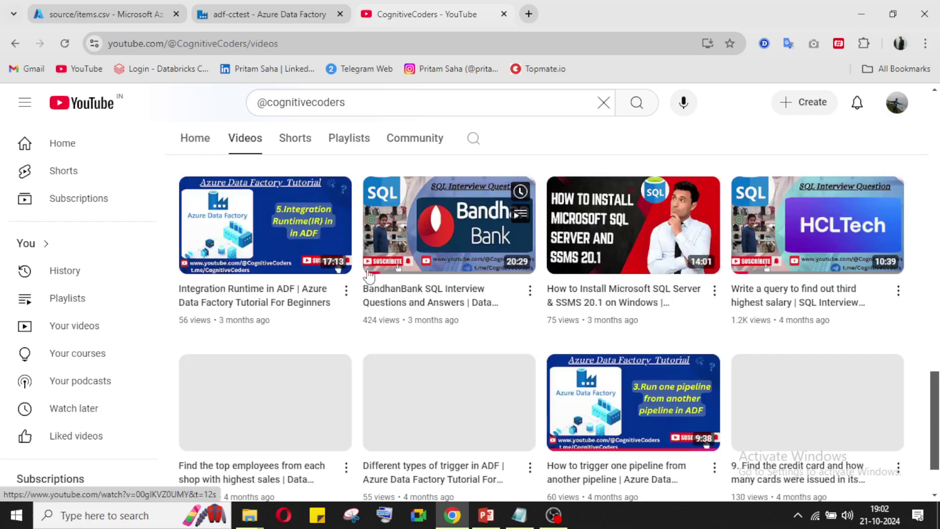
scroll(368, 274, up, 18)
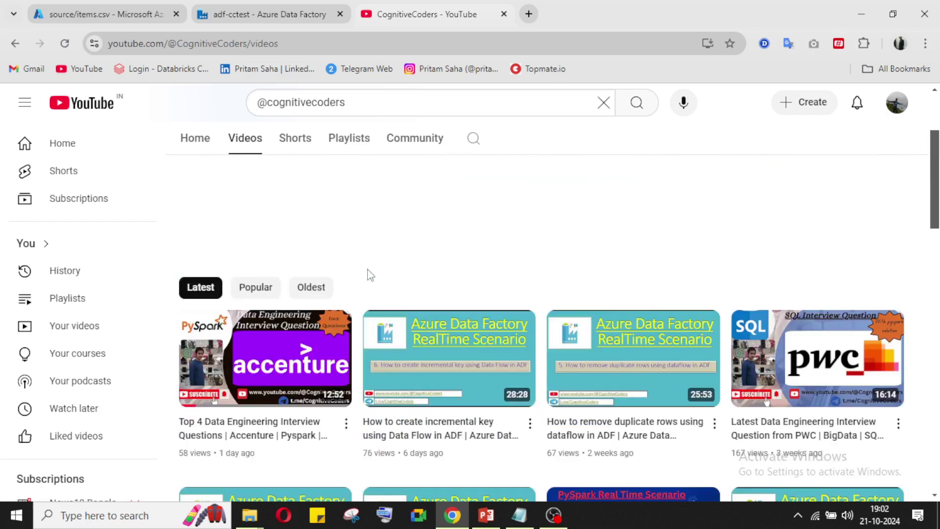
scroll(386, 289, up, 3)
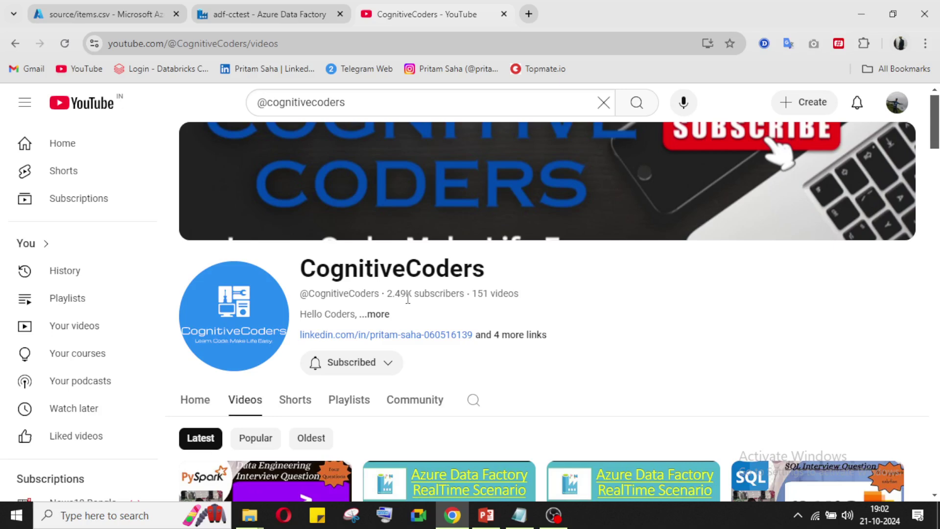
scroll(408, 296, down, 4)
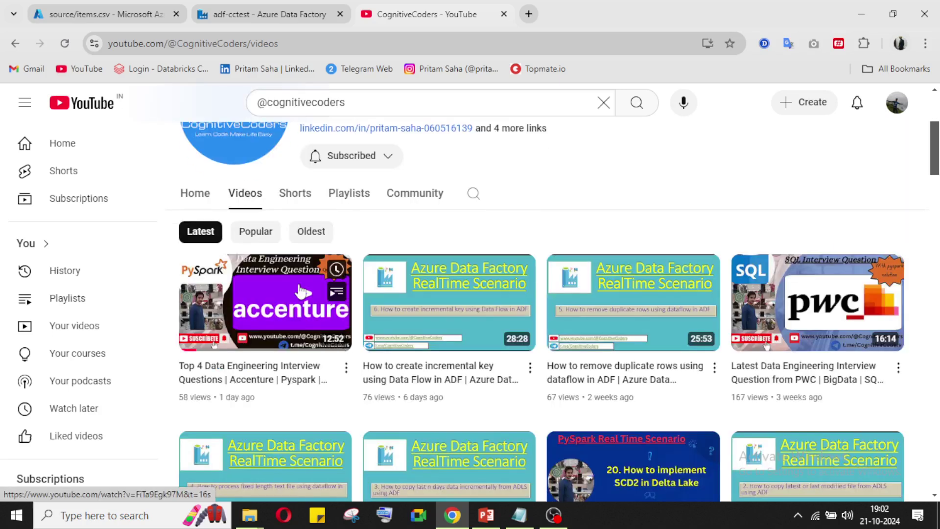
- Show the CognitiveCoders channel's created playlists and look over the Azure Data Factory, SQL and PySpark series
click(338, 201)
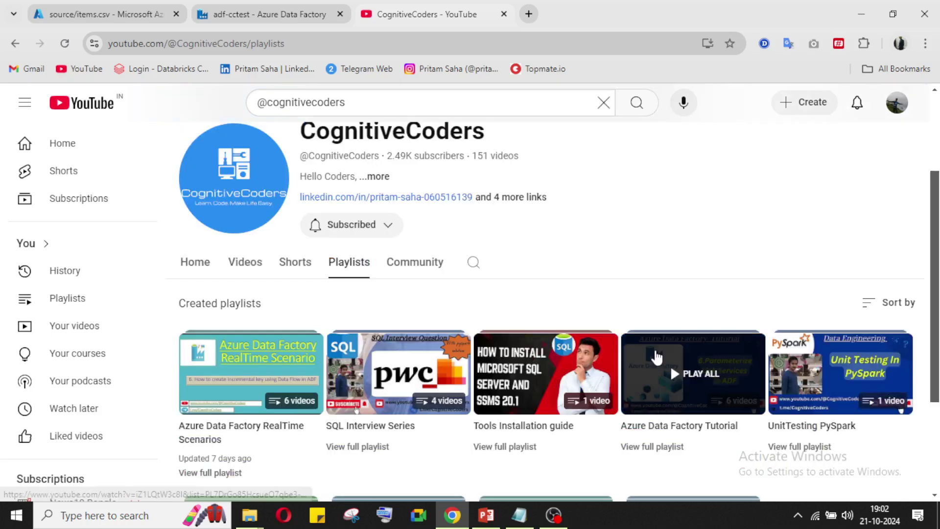
scroll(798, 277, down, 3)
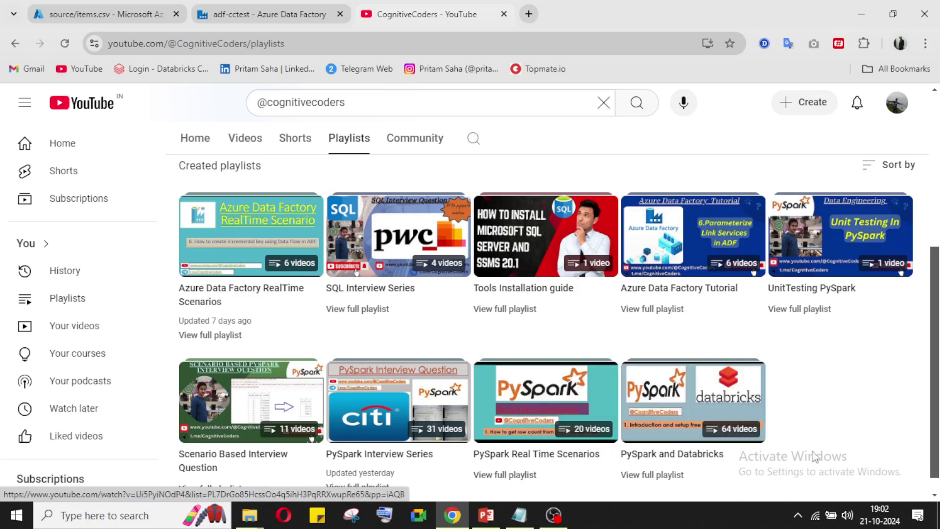
mouse_move(558, 397)
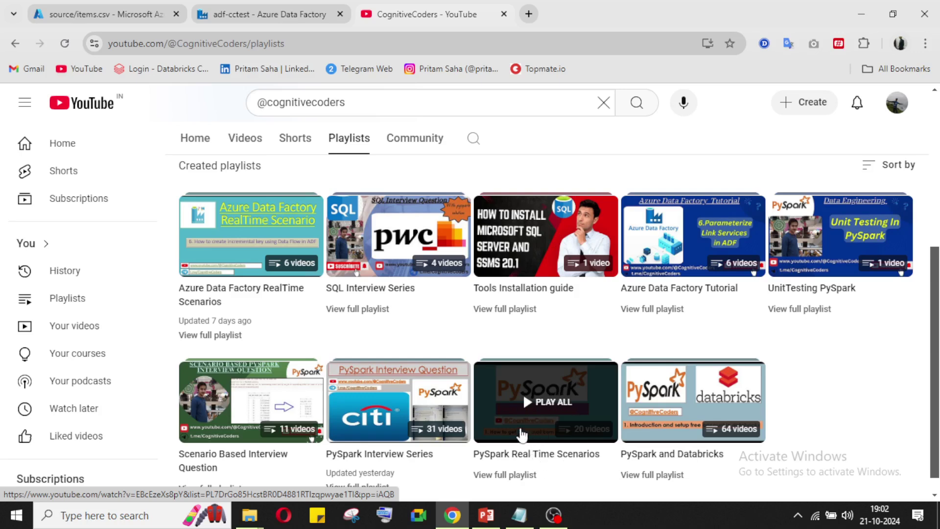
mouse_move(401, 417)
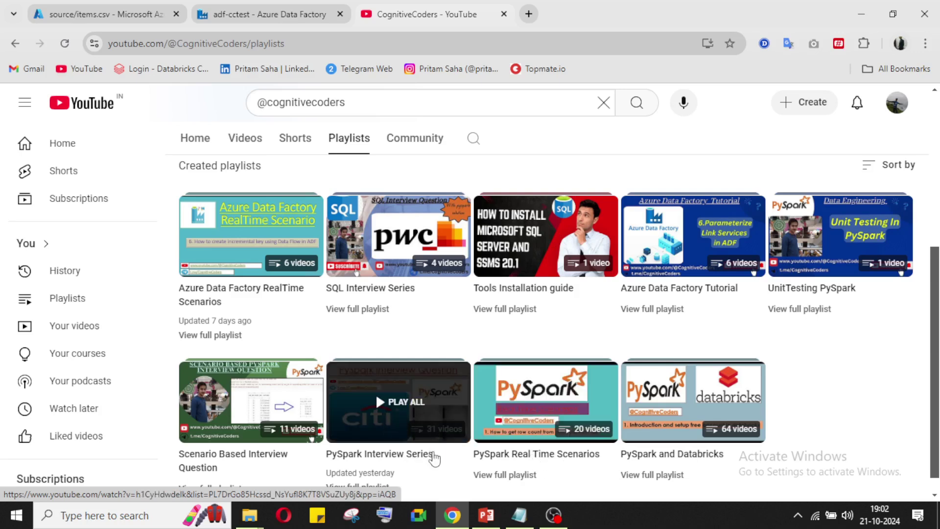
- Look over the rest of the channel's playlists, including PySpark Real Time Scenarios and PySpark and Databricks
scroll(489, 418, down, 1)
scroll(489, 419, down, 1)
mouse_move(457, 424)
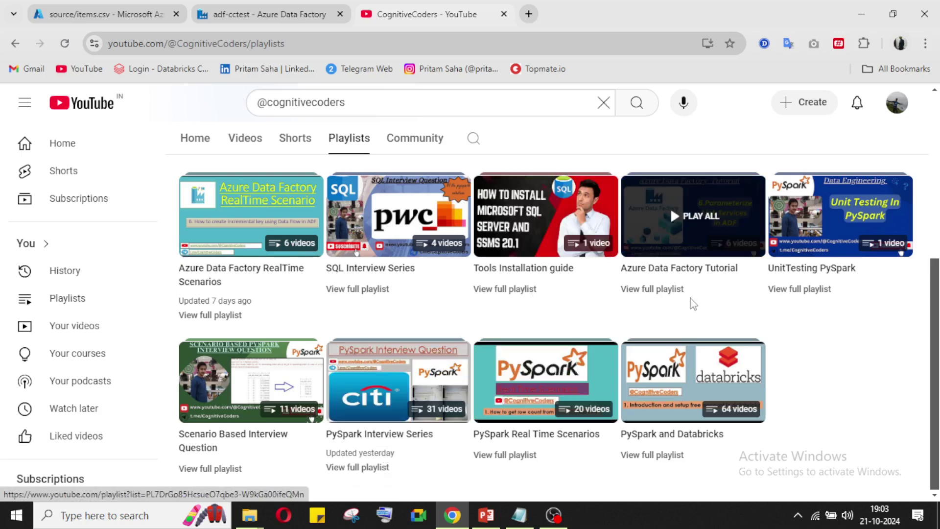
scroll(643, 319, up, 1)
scroll(538, 342, down, 1)
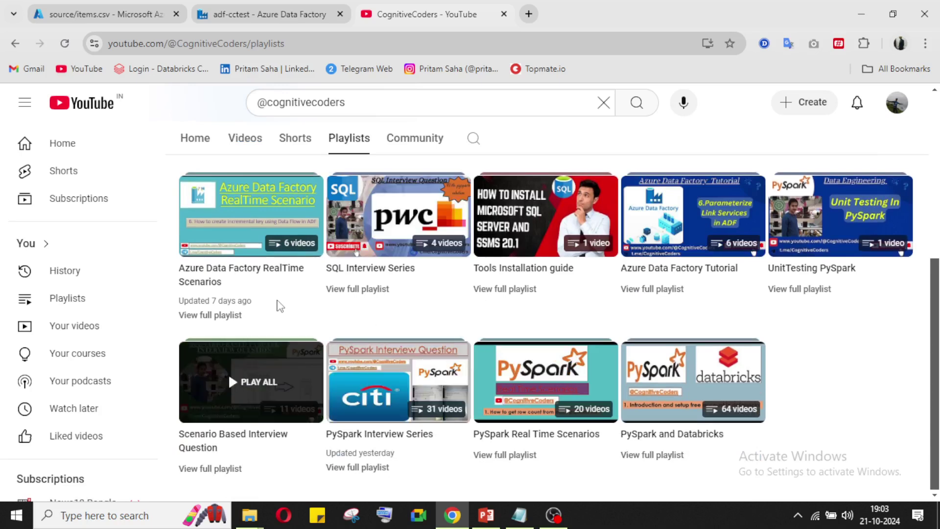
scroll(477, 290, up, 5)
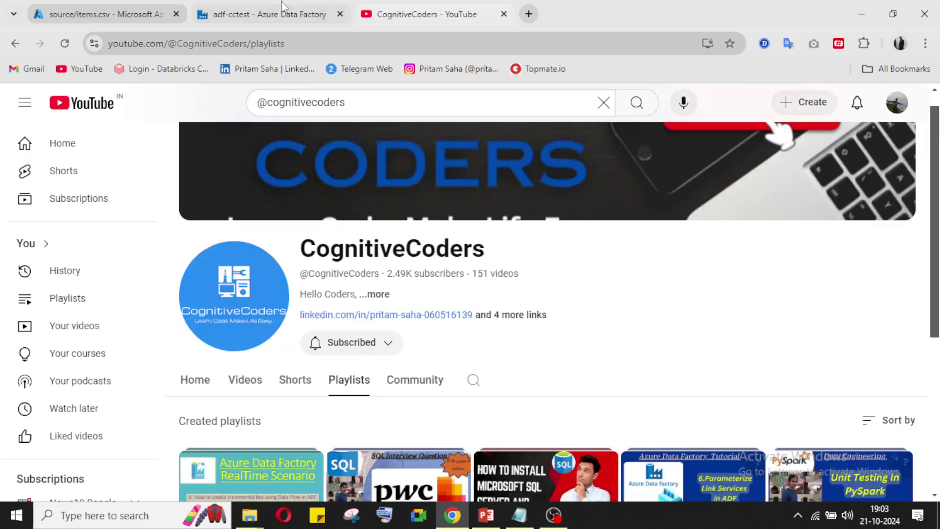
- Switch back to Azure Data Factory, select window1 in the data flow and refresh its data preview in the expanded view
click(282, 6)
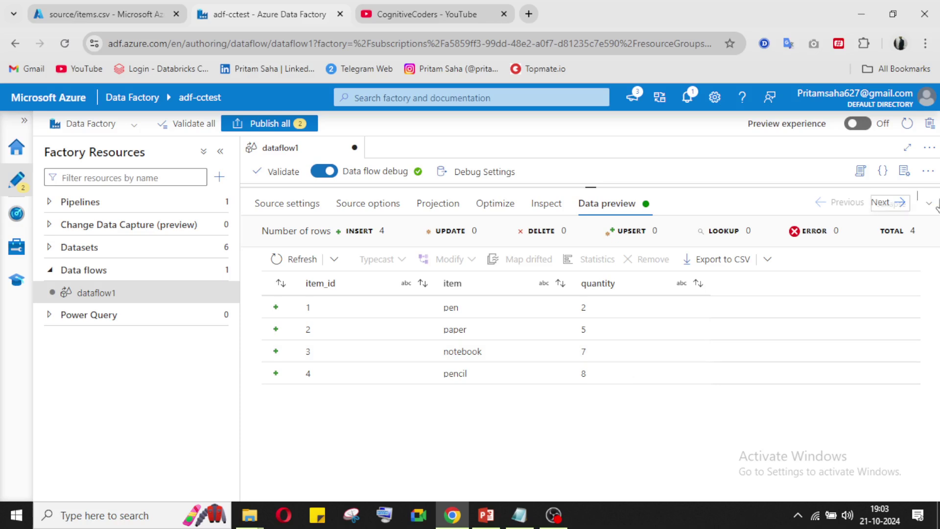
click(470, 221)
click(929, 334)
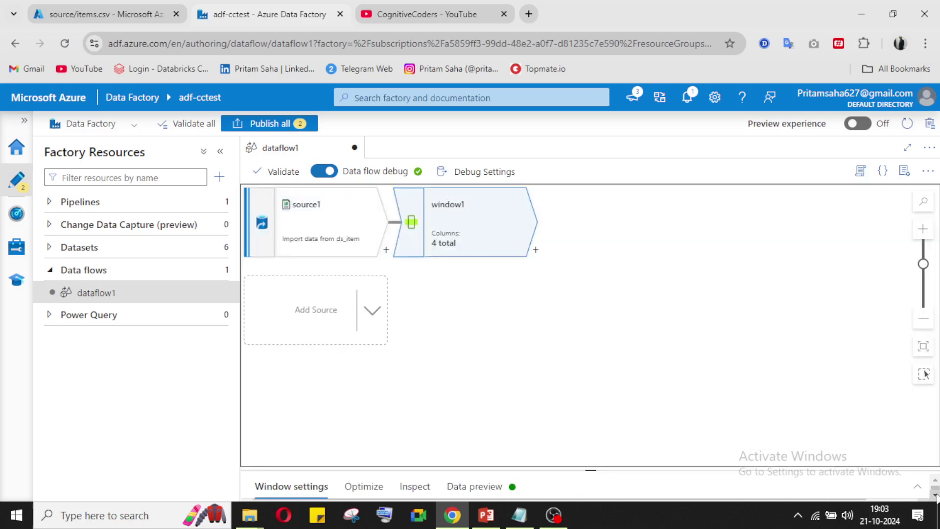
click(919, 489)
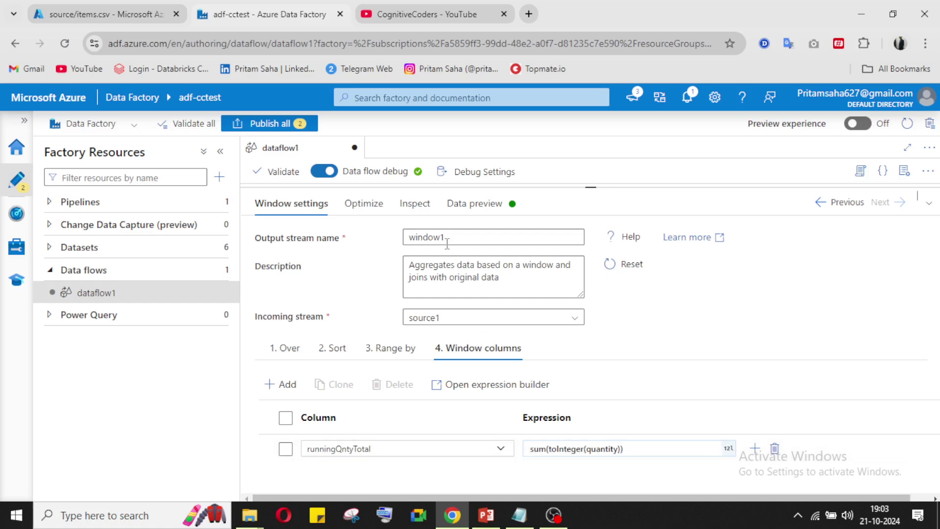
click(474, 203)
click(310, 260)
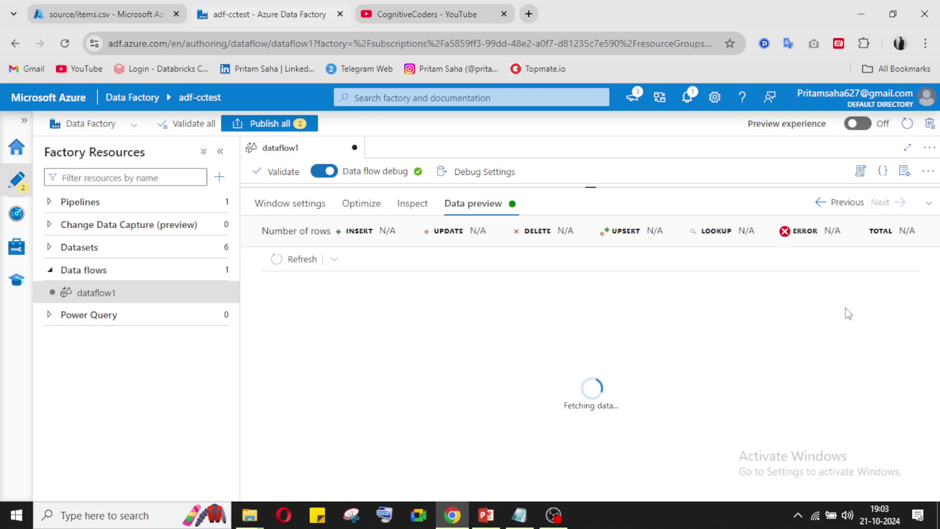
click(556, 527)
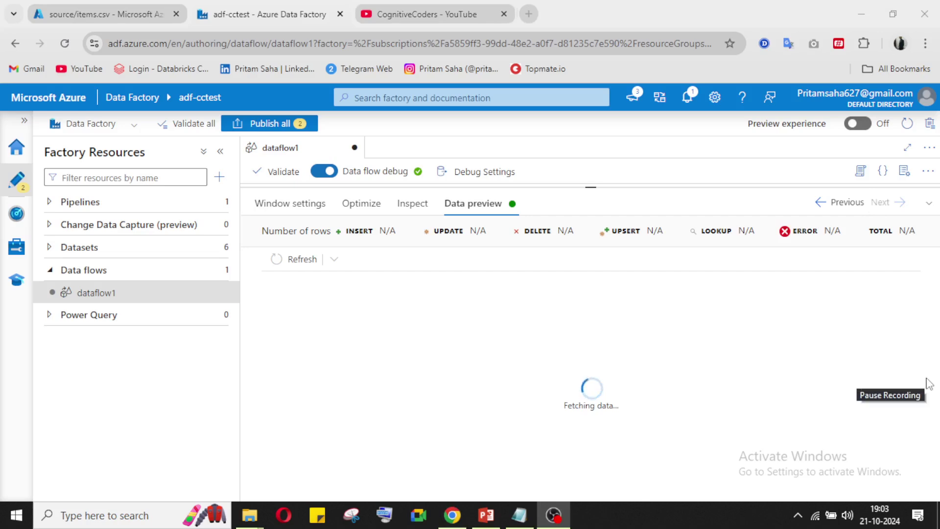
click(554, 513)
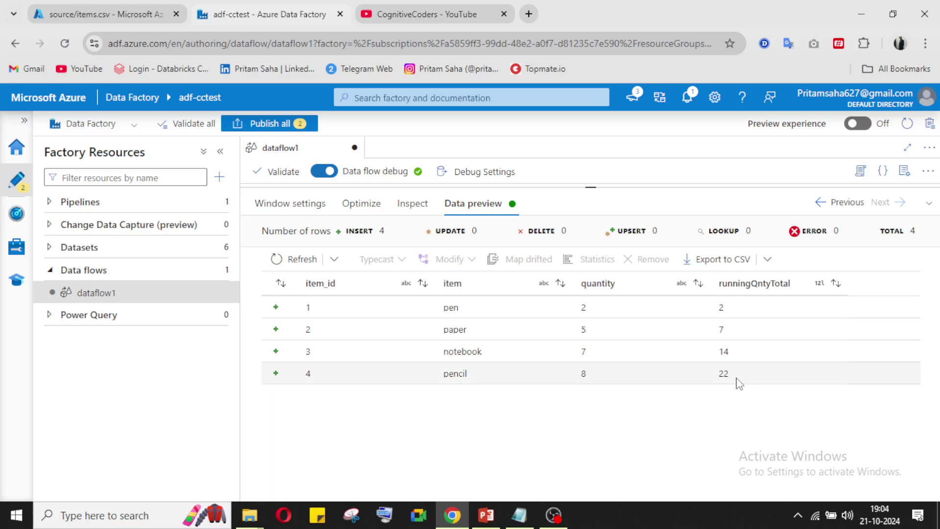
- Add a Sink transformation after window1 and check the existing datasets available in its expanded settings
click(929, 203)
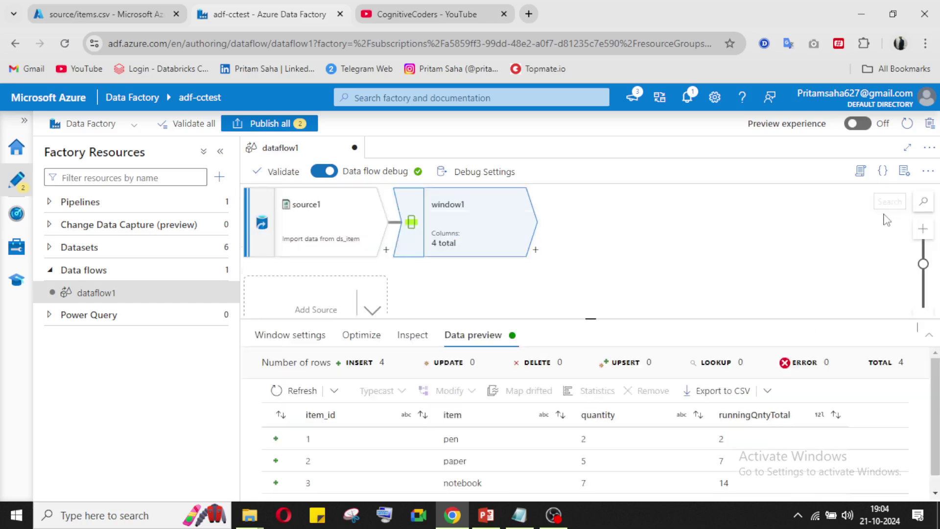
click(538, 251)
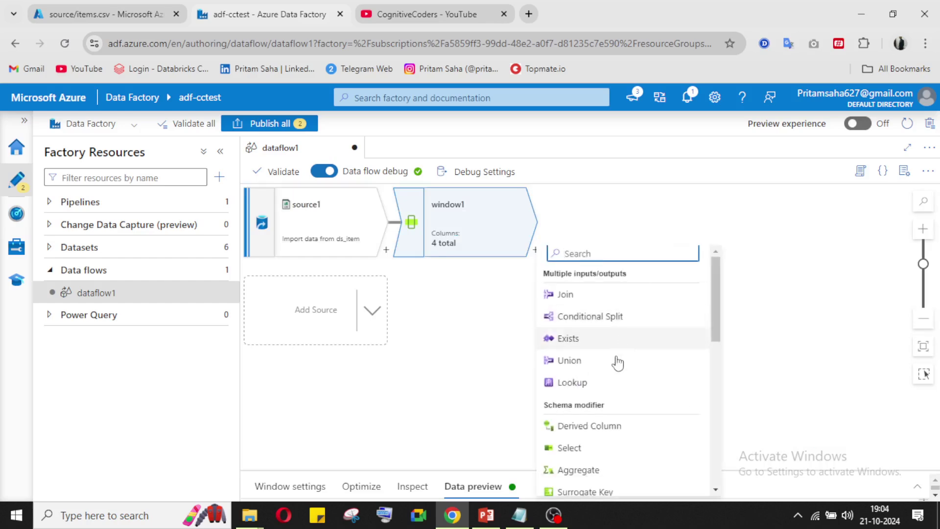
scroll(610, 392, down, 10)
click(598, 485)
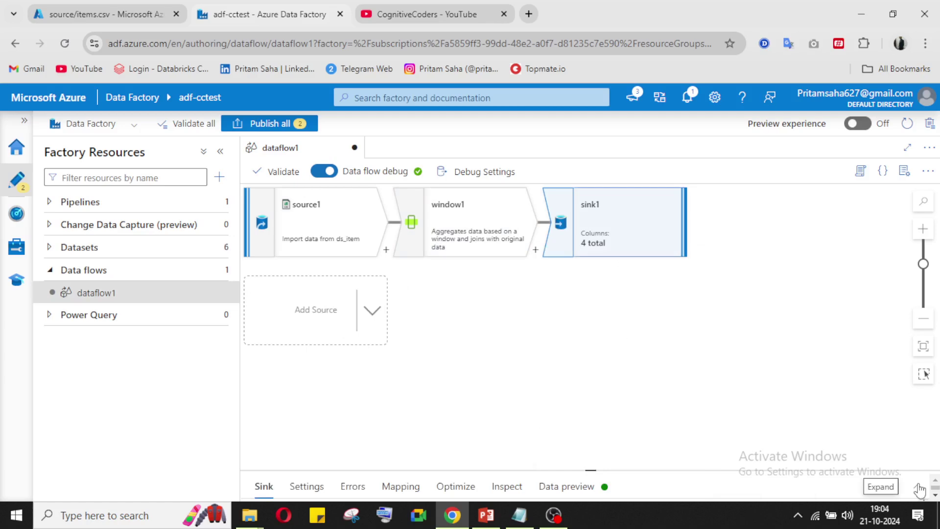
click(920, 489)
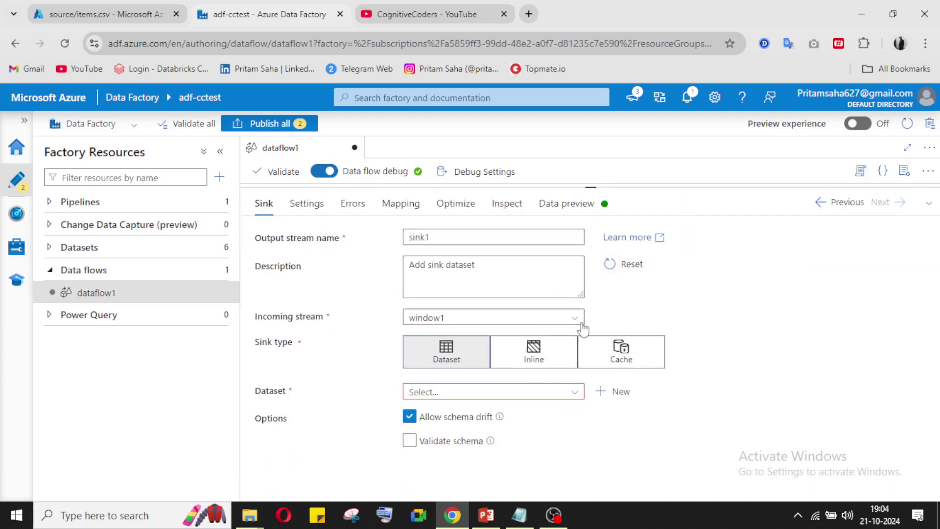
click(571, 392)
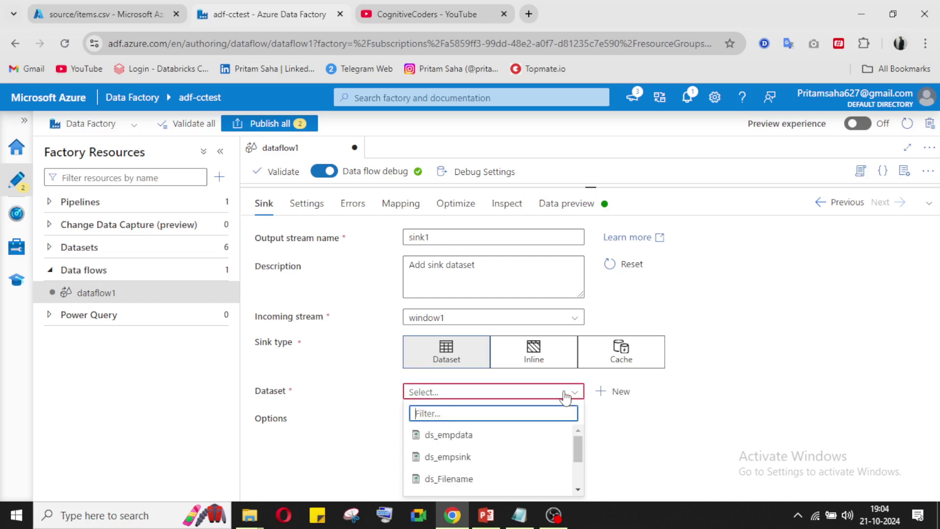
click(667, 402)
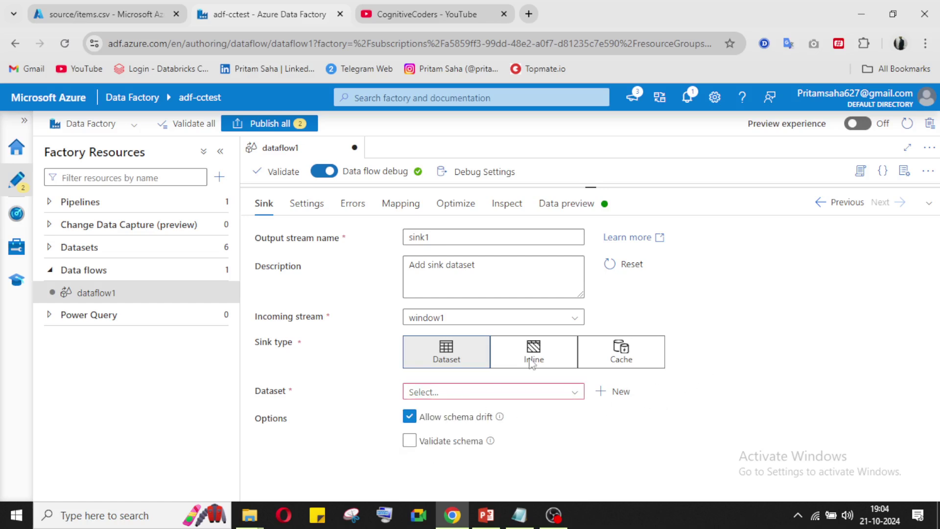
- Start a new dataset for the sink on Azure Data Lake Storage Gen2 in DelimitedText format
click(616, 392)
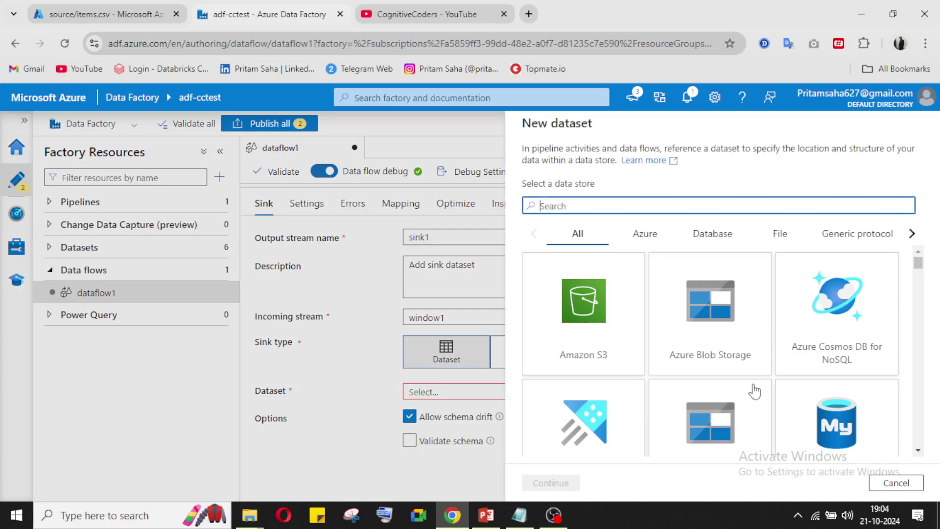
scroll(710, 362, down, 1)
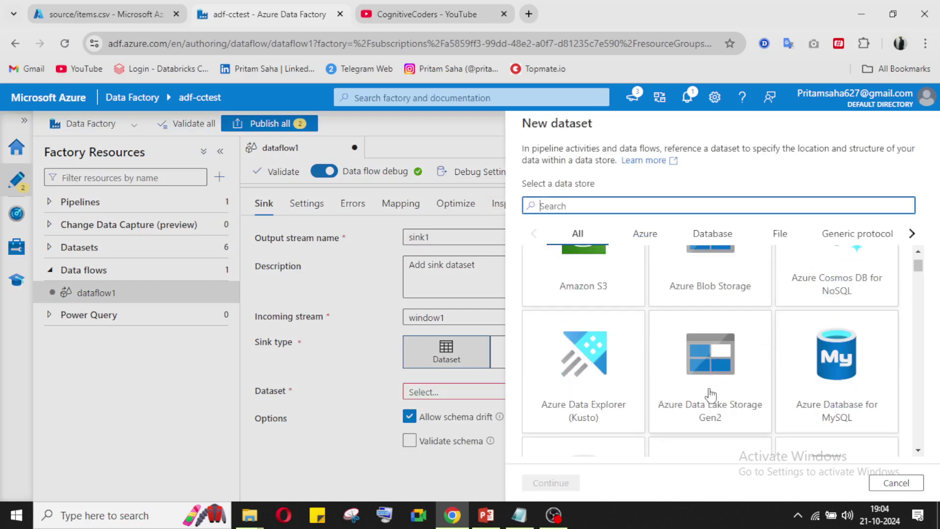
click(709, 394)
click(551, 483)
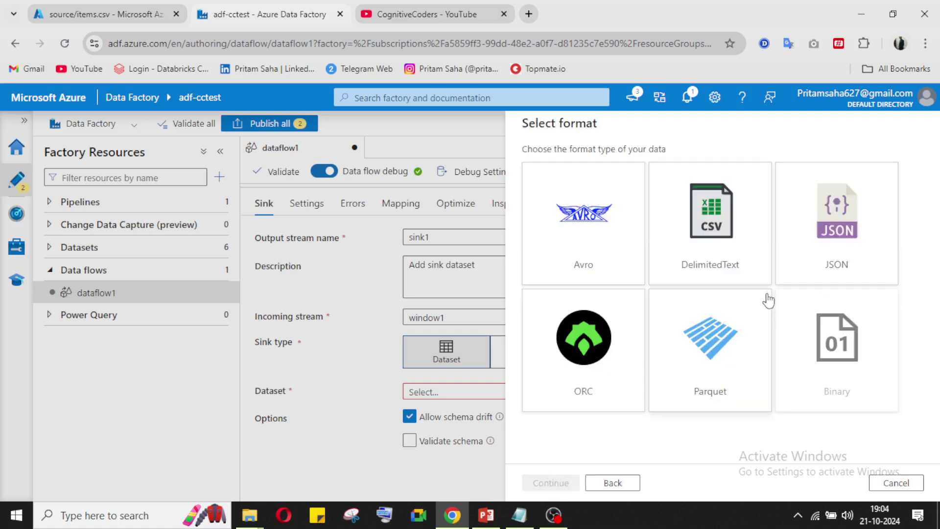
click(730, 279)
click(558, 480)
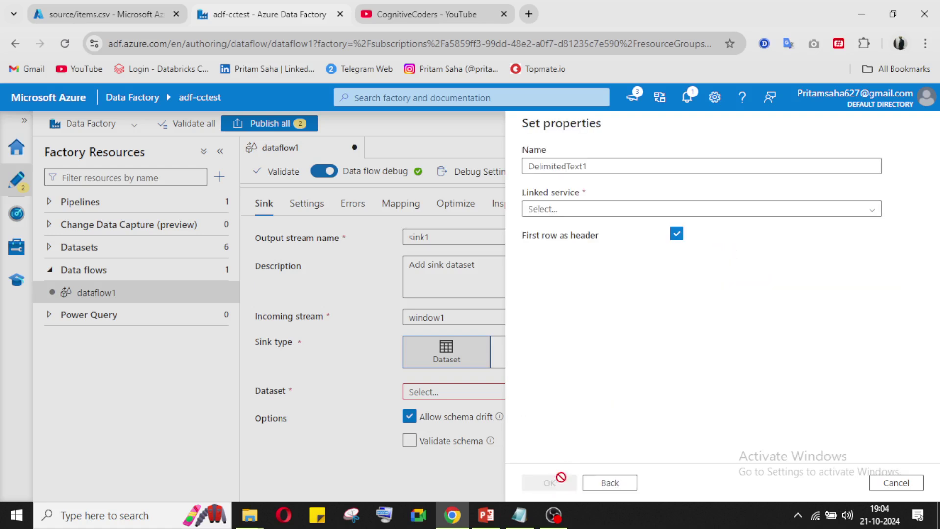
- Name the new dataset ds_item_sink and set its linked service to AzureDataLakeStorage1
click(628, 212)
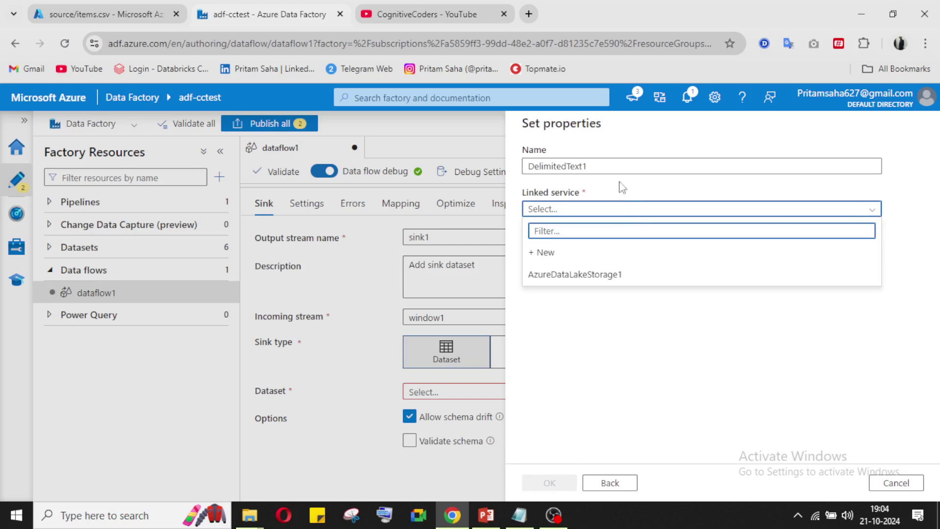
click(617, 165)
double_click(616, 165)
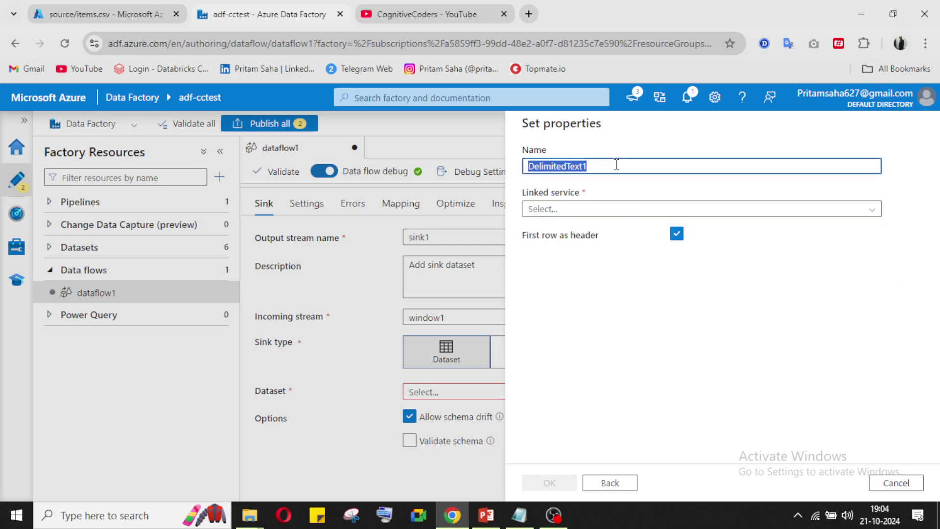
text(ds_it)
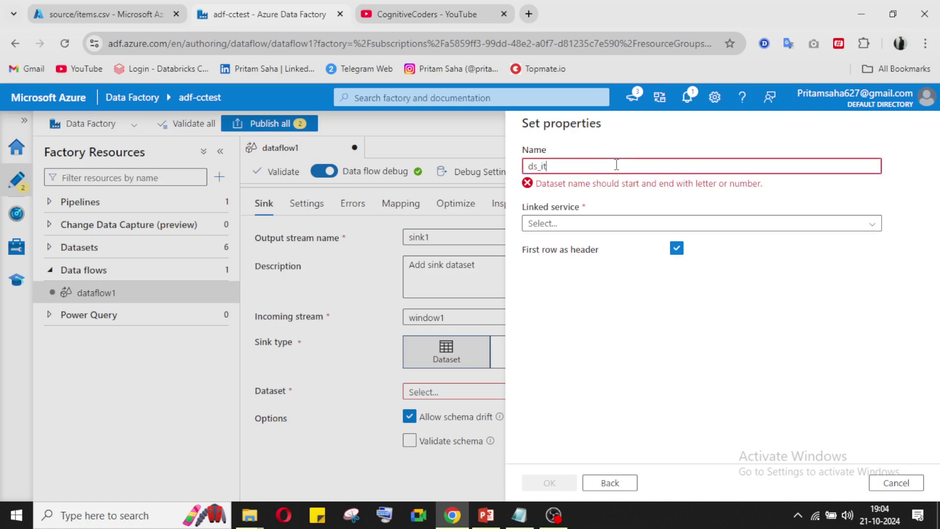
text(em_s)
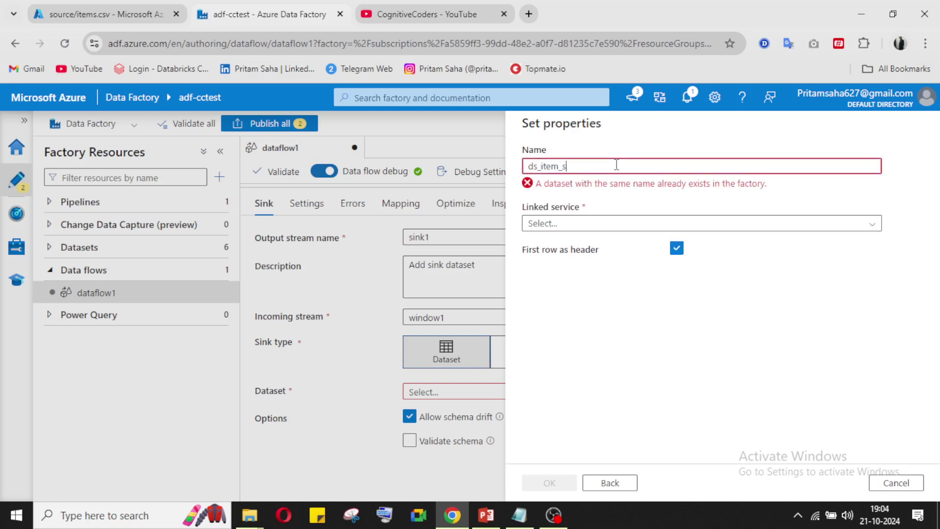
text(ink)
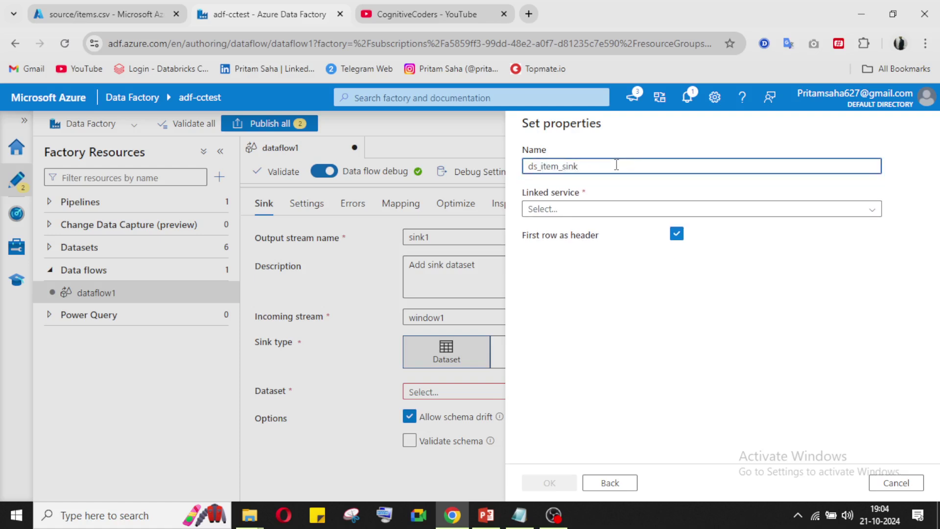
click(583, 209)
click(583, 277)
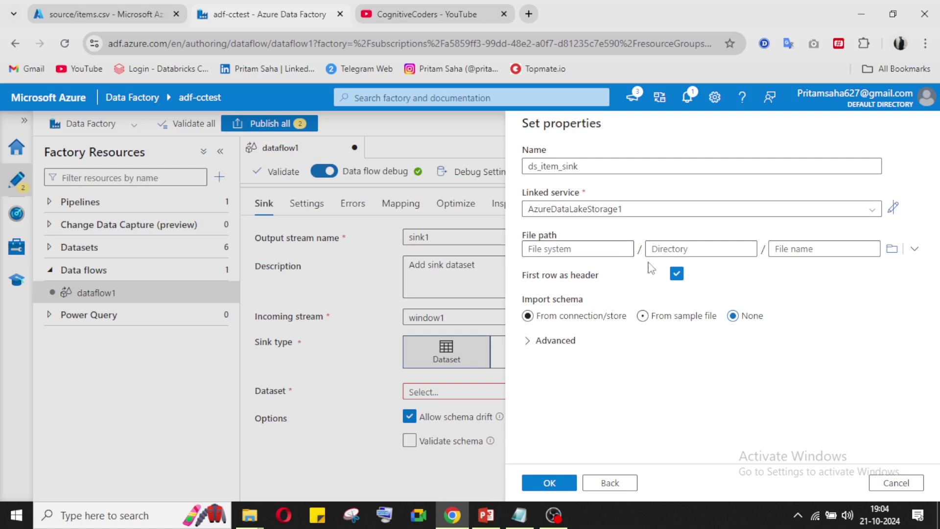
- Set the dataset's file path to the demo/sink folder, choose None for schema import, and create the dataset
click(891, 249)
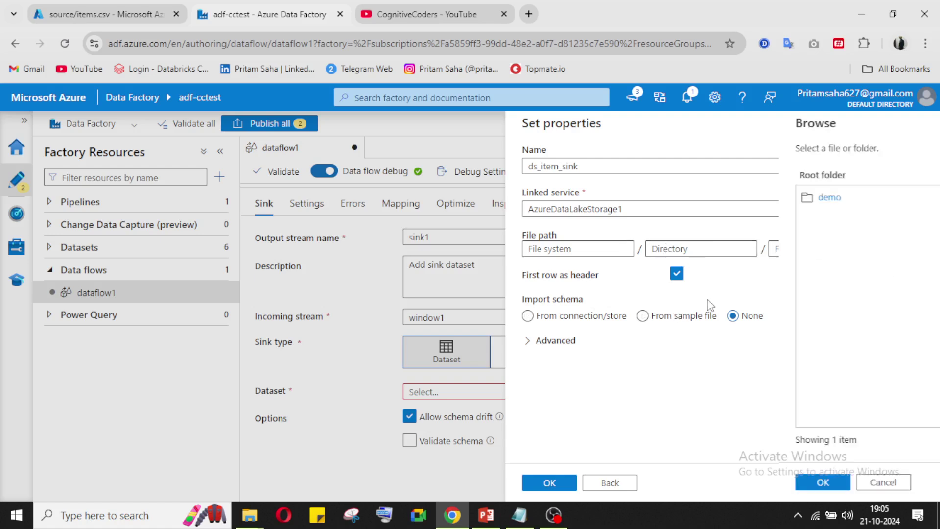
double_click(564, 203)
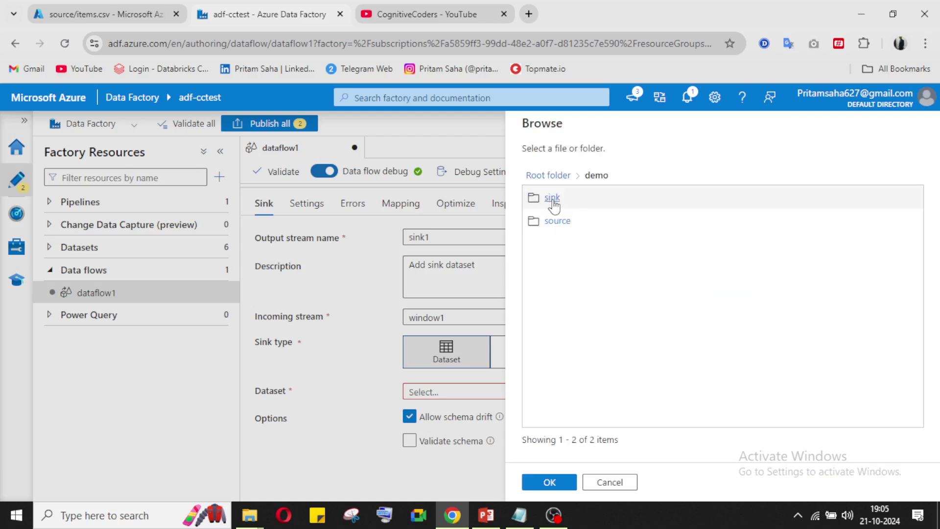
double_click(553, 200)
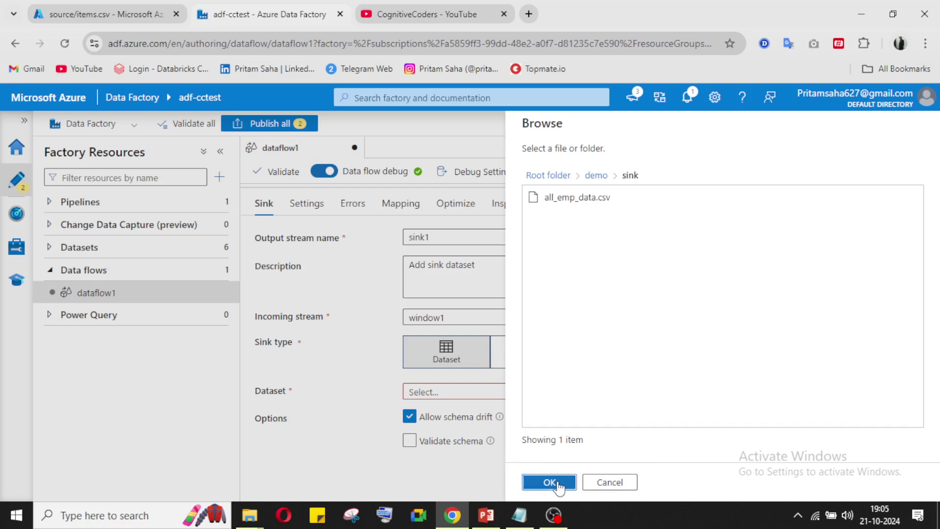
click(549, 482)
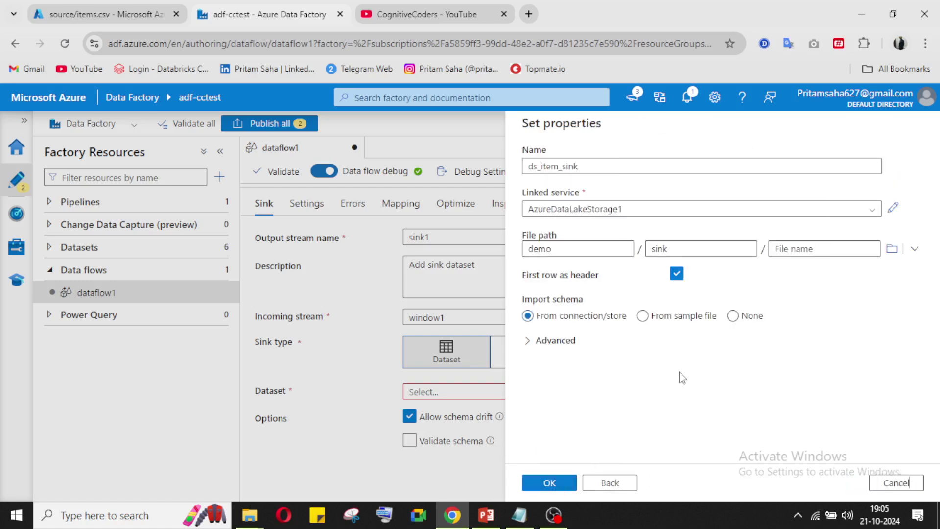
click(735, 323)
click(567, 483)
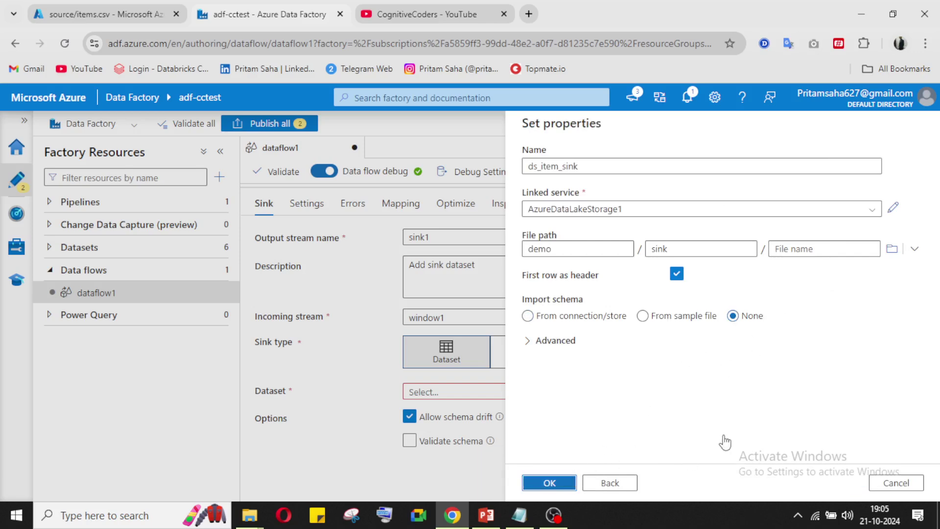
- Switch to the Azure portal, close items.csv, and open the sink folder of the demo container
click(122, 14)
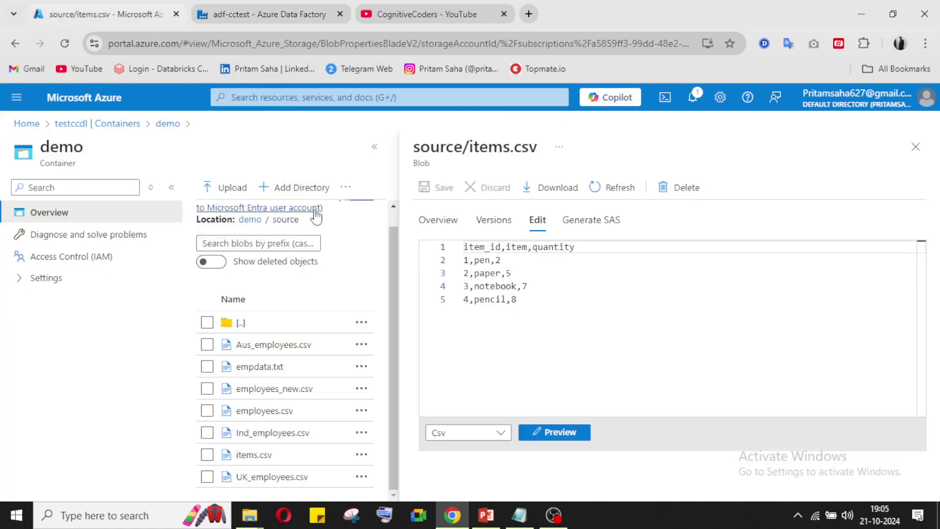
click(239, 323)
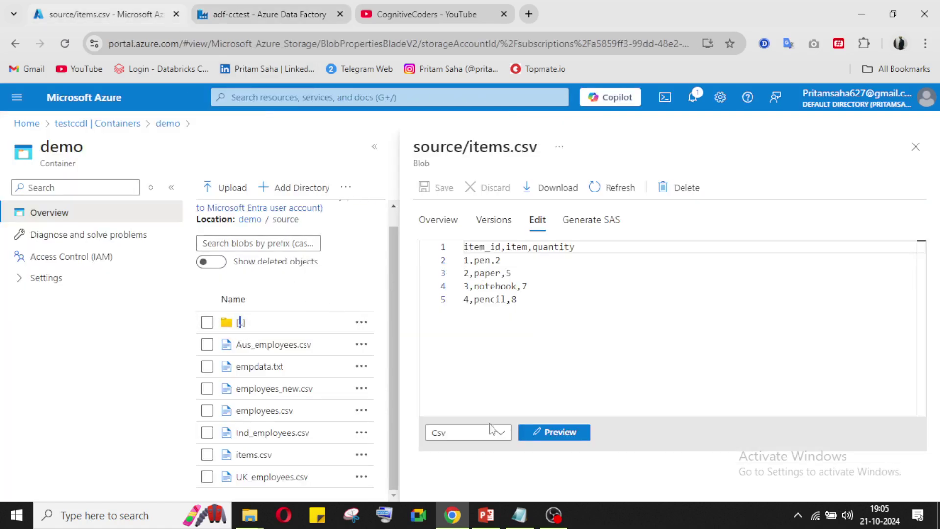
click(915, 146)
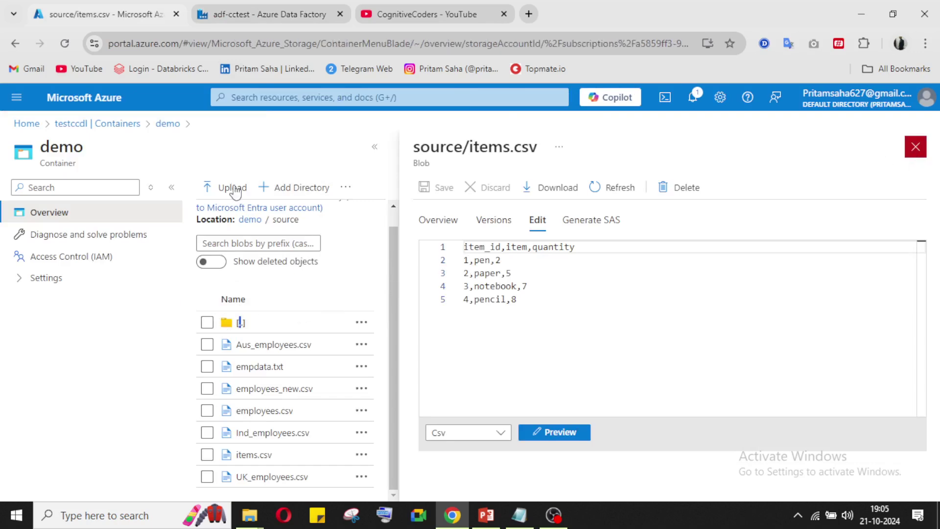
click(250, 225)
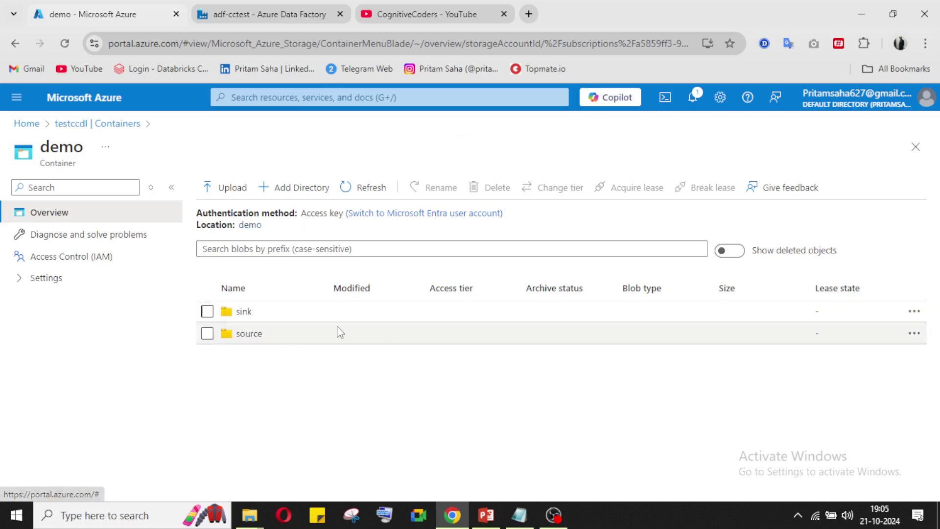
click(247, 313)
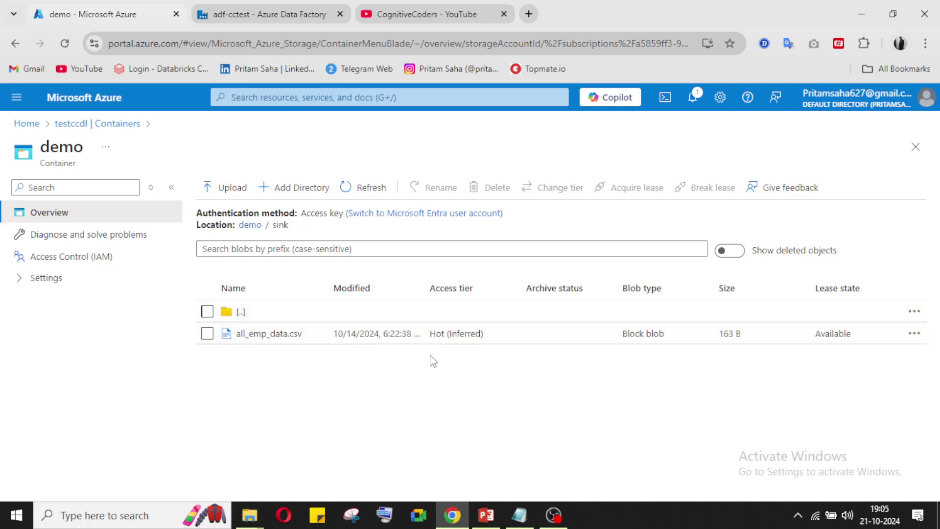
- Open the existing all_emp_data.csv blob in the sink folder
click(207, 334)
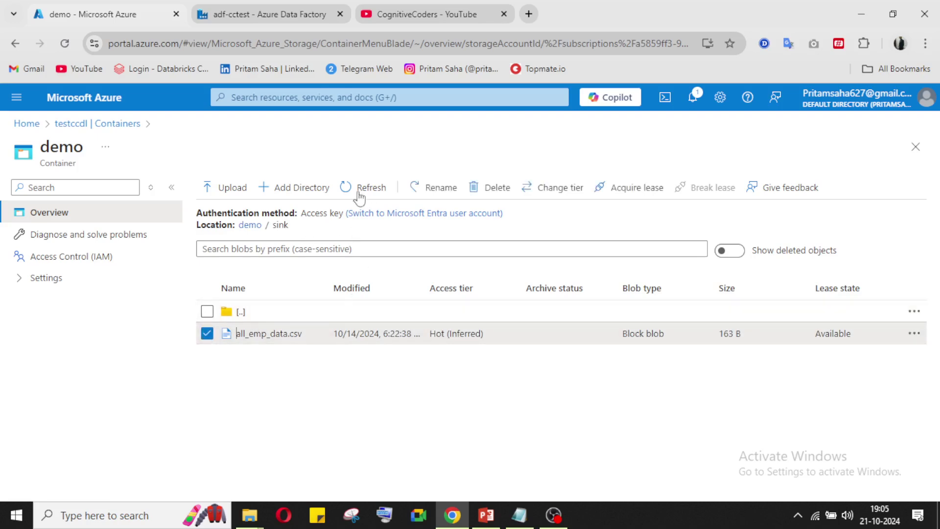
click(207, 334)
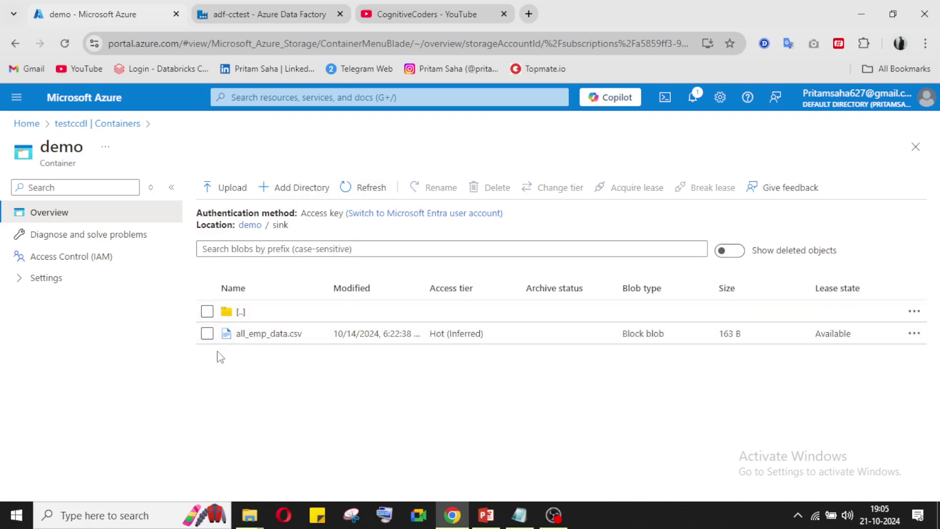
click(286, 334)
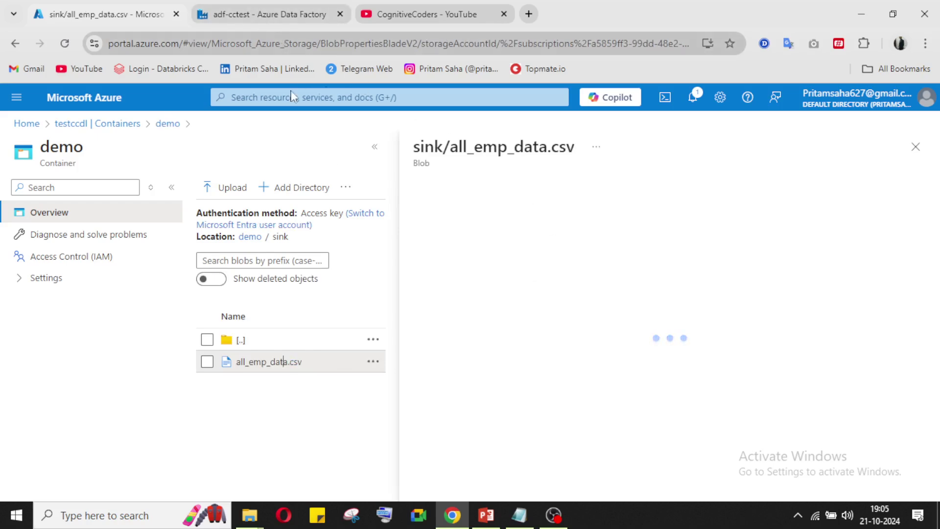
- Switch to Data Factory and set sink1's file name option to Output to single file with a single partition
click(262, 10)
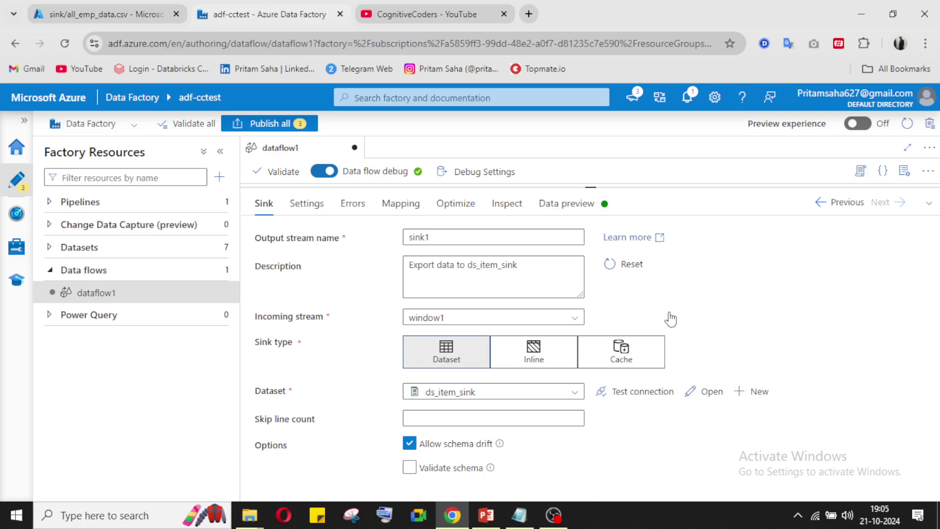
click(300, 210)
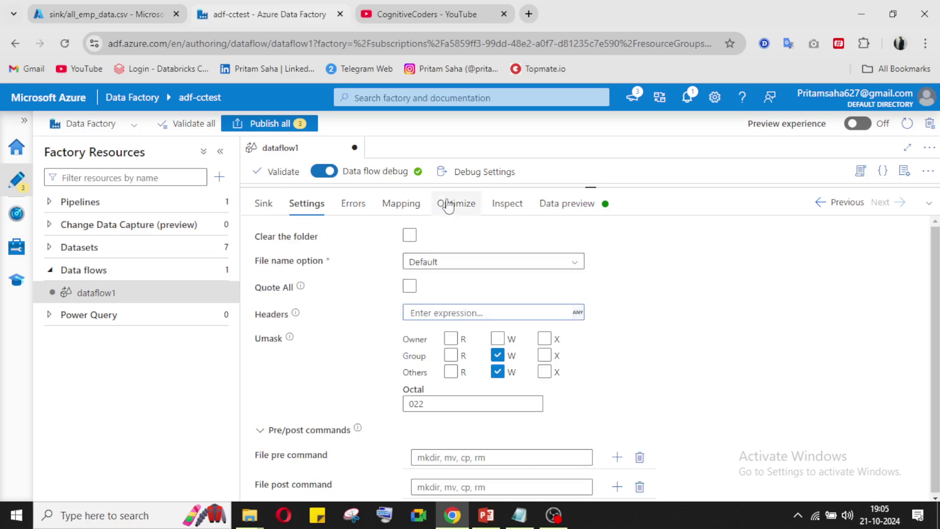
click(578, 313)
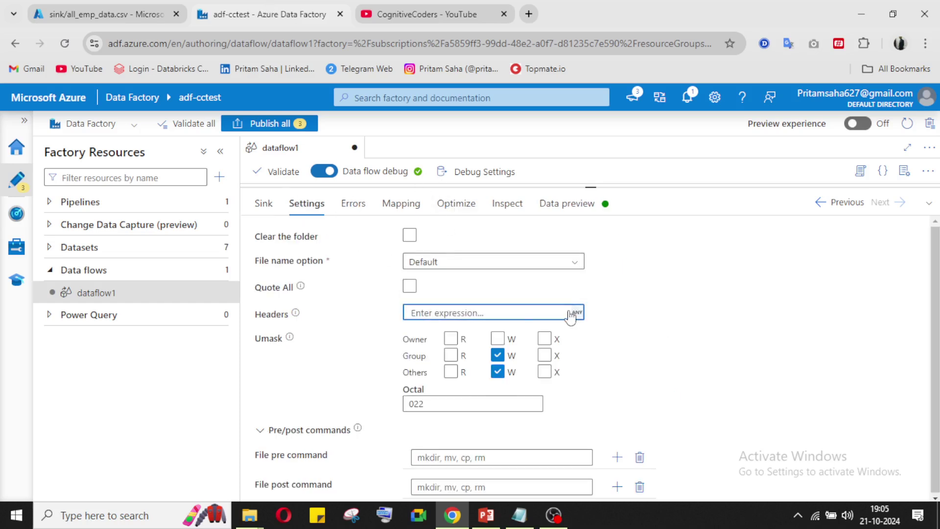
click(521, 269)
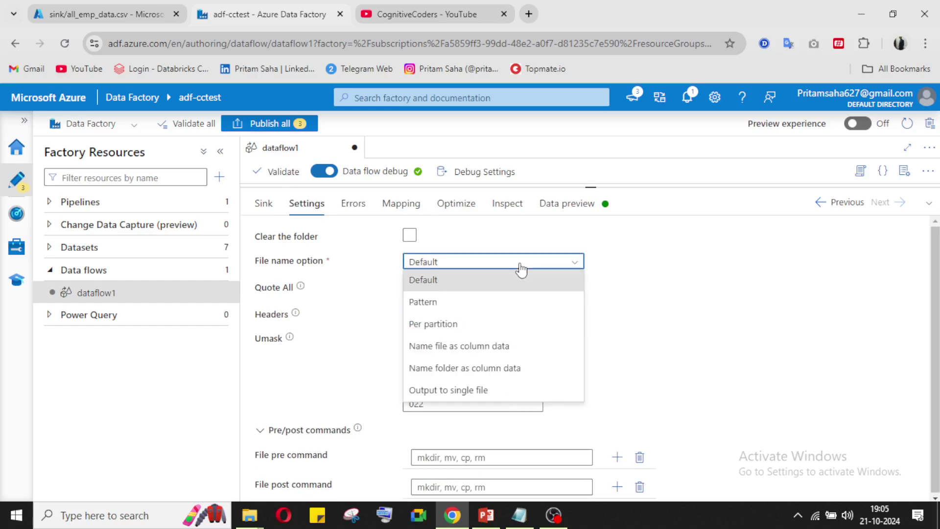
click(485, 390)
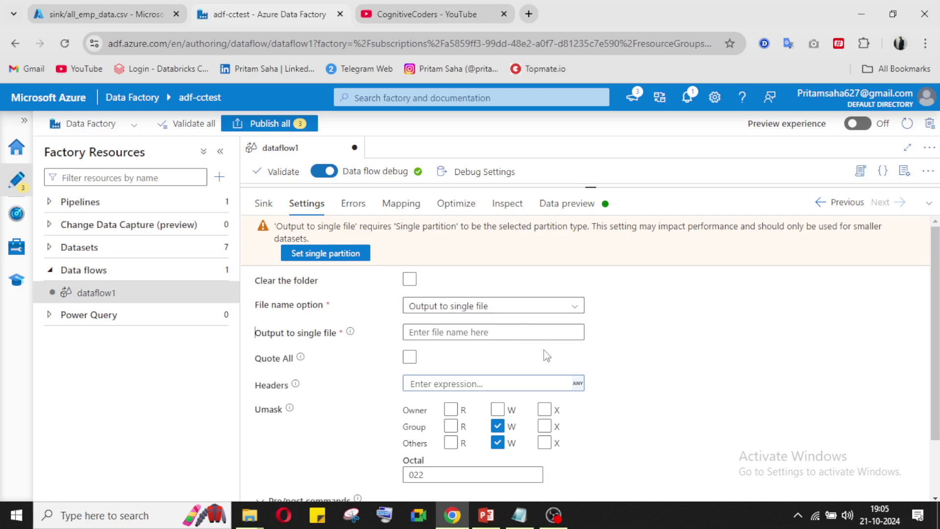
click(360, 257)
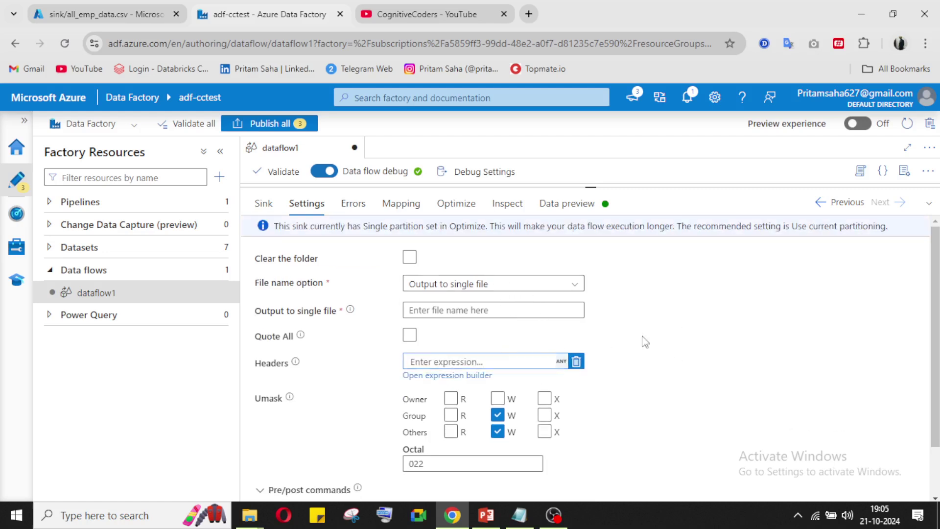
- Name the sink's single output file itemsWithTotal.csv
scroll(653, 354, down, 1)
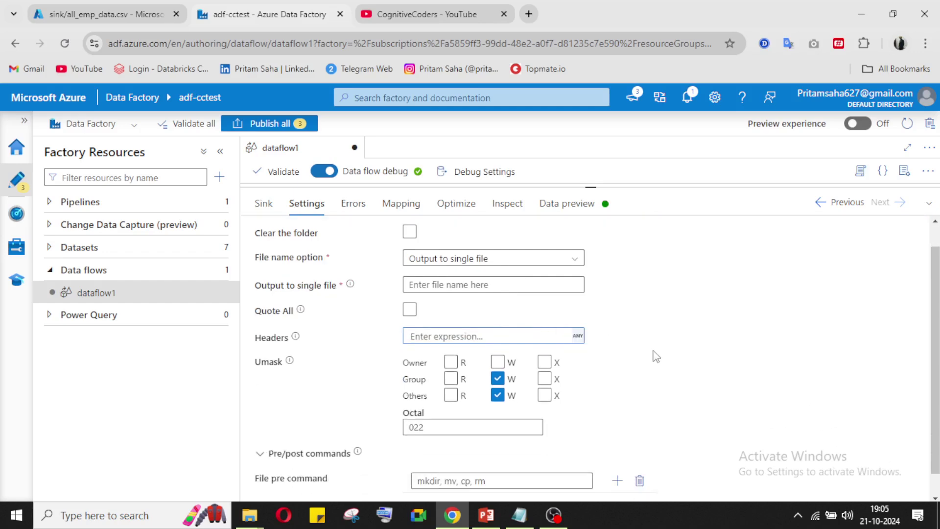
scroll(655, 355, up, 1)
click(493, 312)
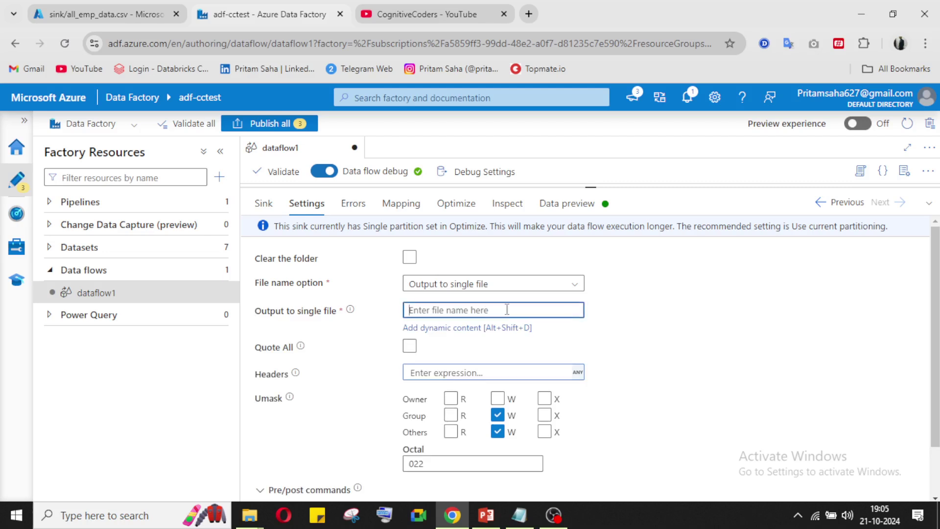
text(itemswithtotal.csv)
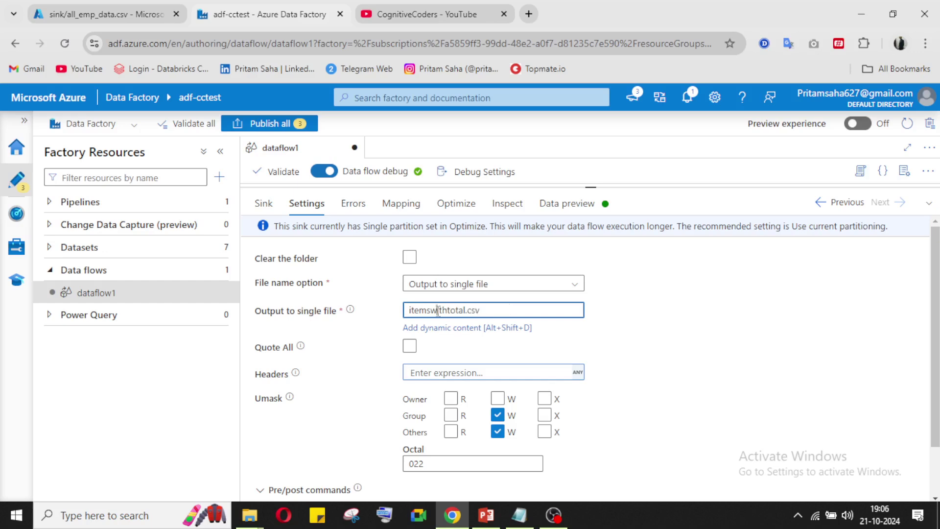
text(W)
key(BackSpace)
text(T)
click(645, 326)
scroll(639, 372, down, 2)
scroll(636, 372, up, 2)
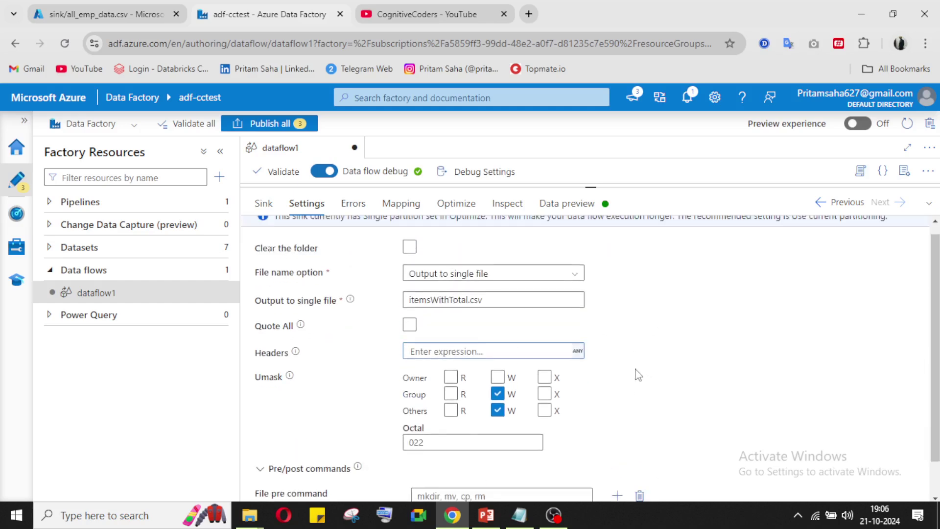
scroll(636, 359, down, 2)
scroll(673, 361, up, 2)
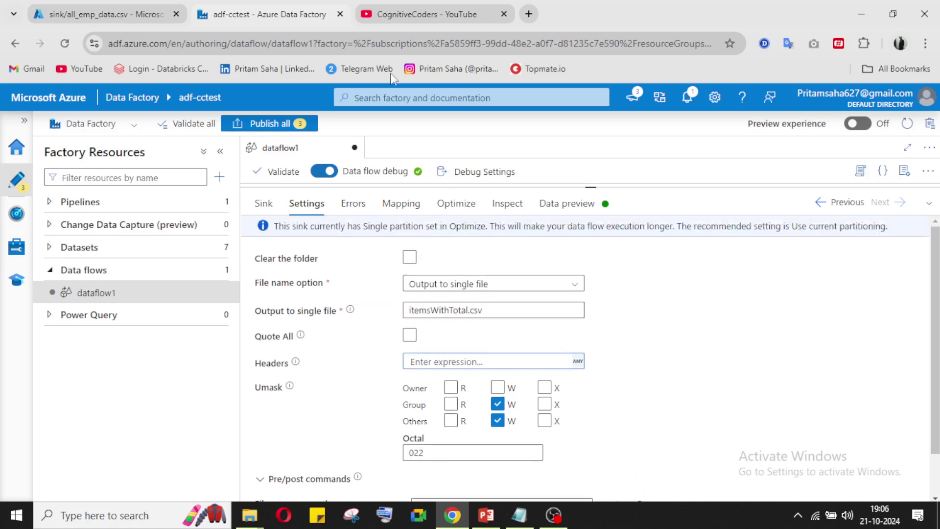
- Switch to the Azure portal, view the contents of all_emp_data.csv, and close the blob
click(115, 14)
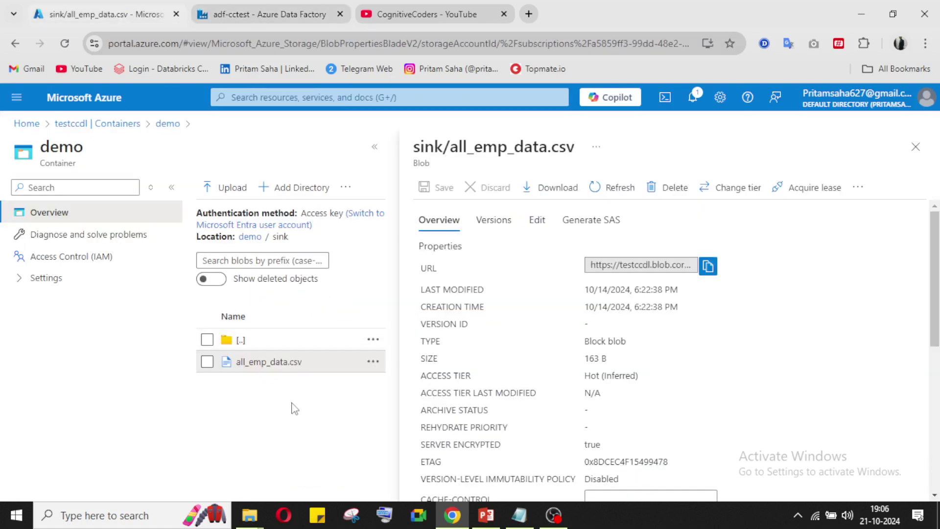
click(533, 220)
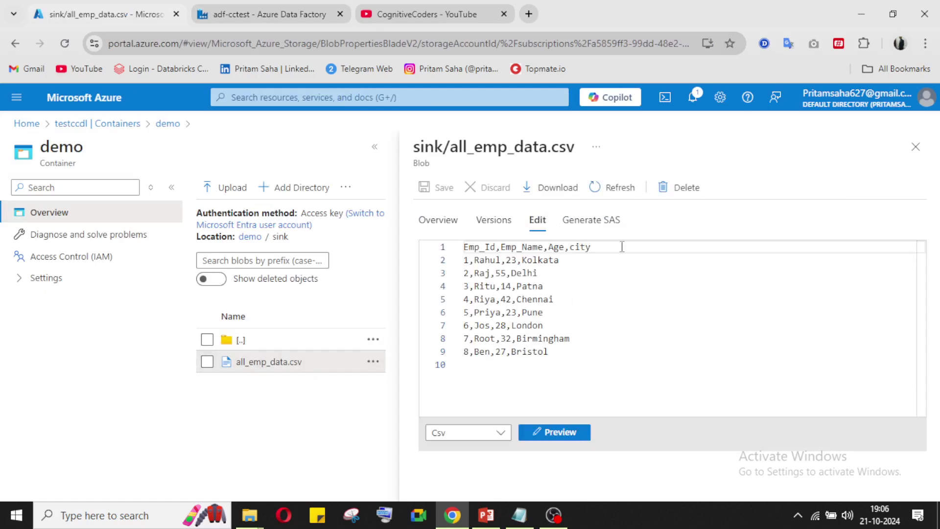
click(915, 147)
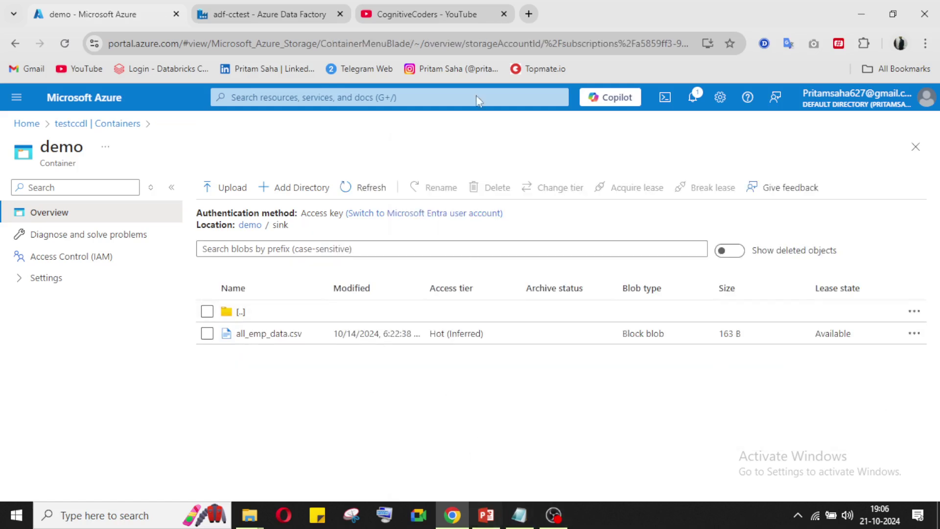
- Switch back to Data Factory and load the data preview of sink1
key(ctrl+Tab)
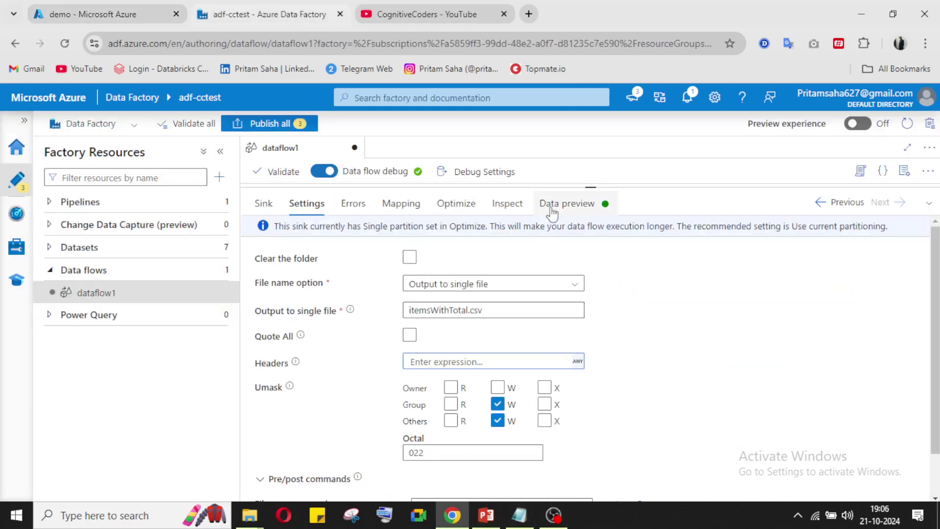
click(566, 204)
click(928, 203)
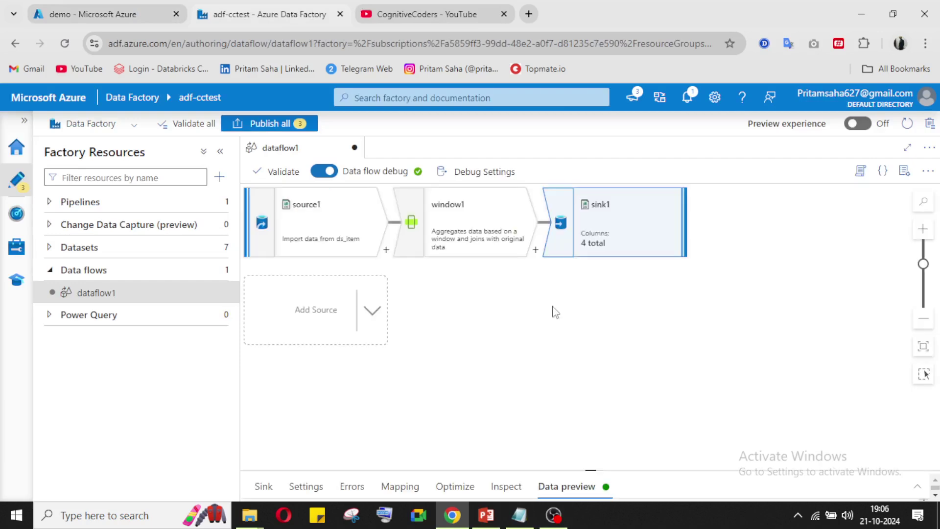
click(917, 486)
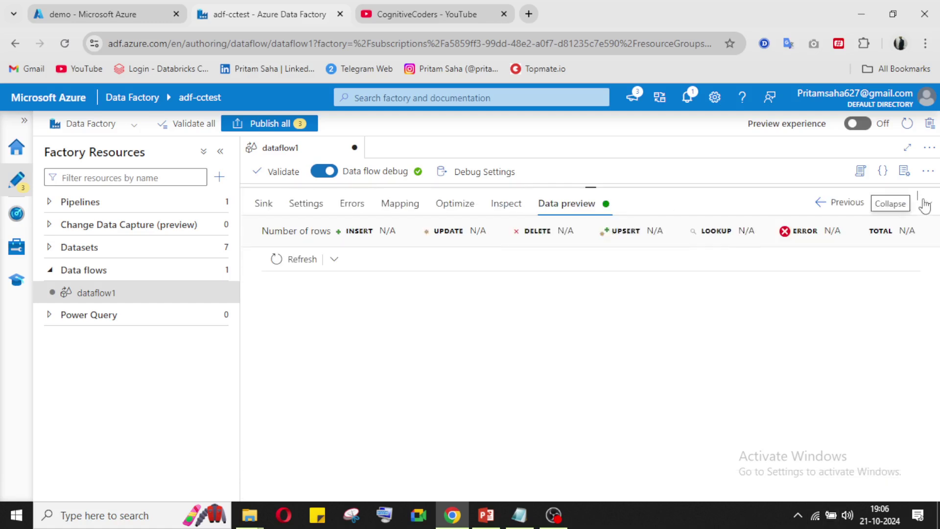
click(280, 261)
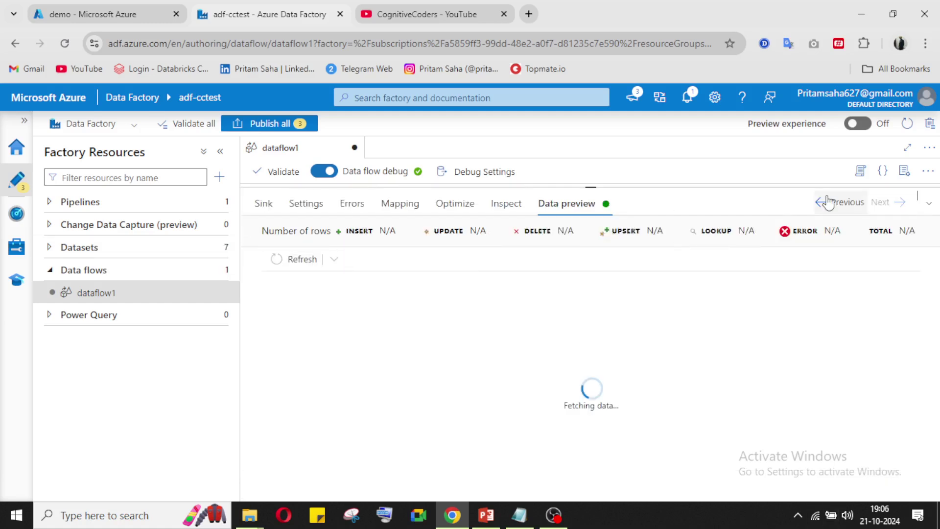
click(926, 206)
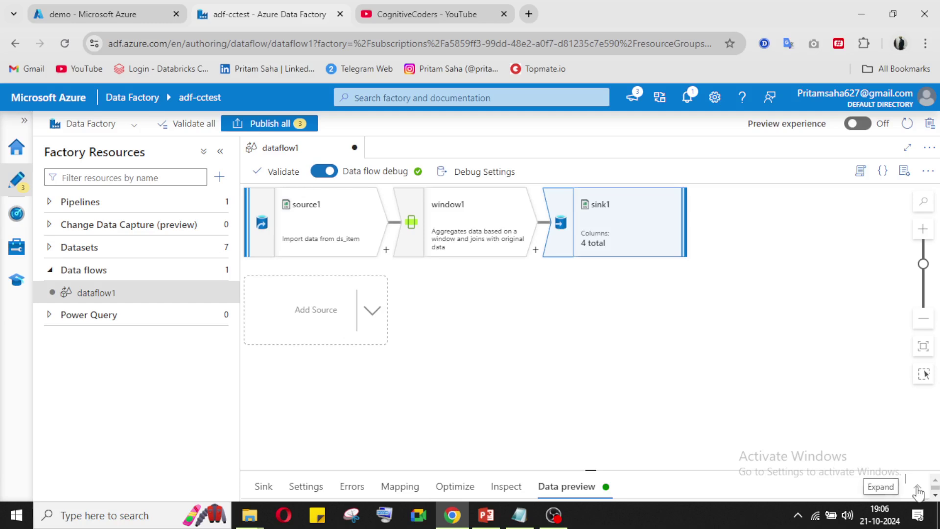
click(916, 486)
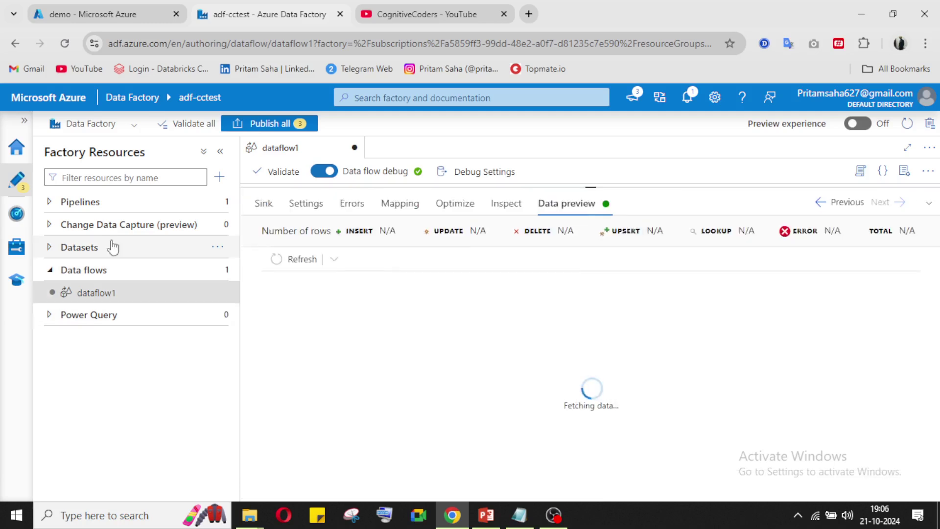
- Create a new pipeline in the factory
click(50, 202)
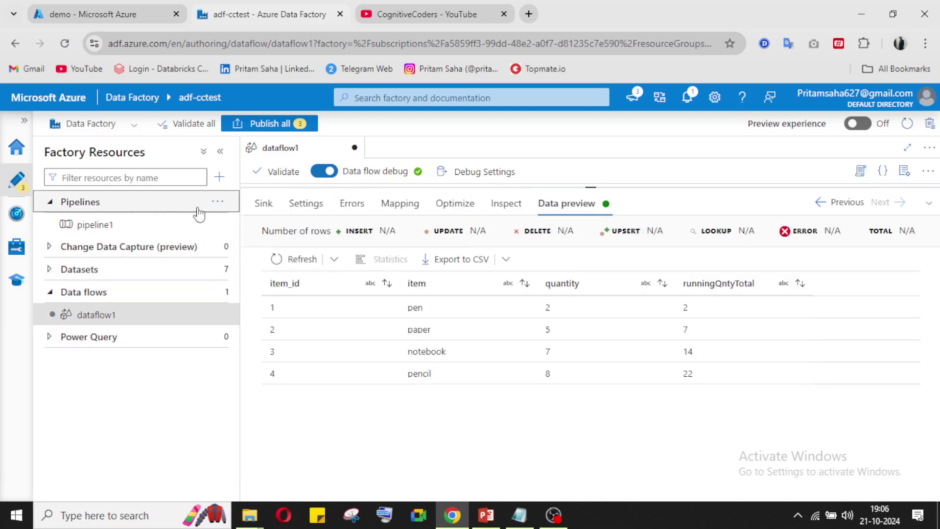
click(216, 202)
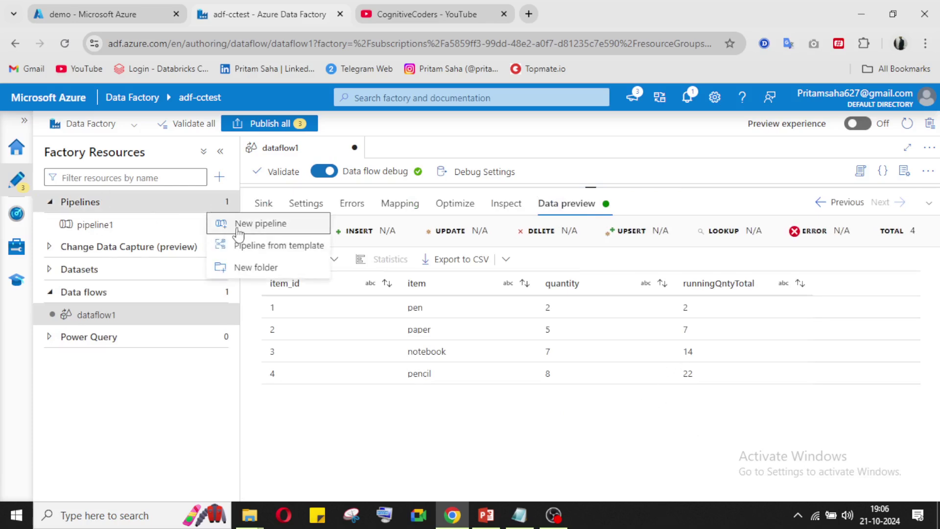
click(306, 224)
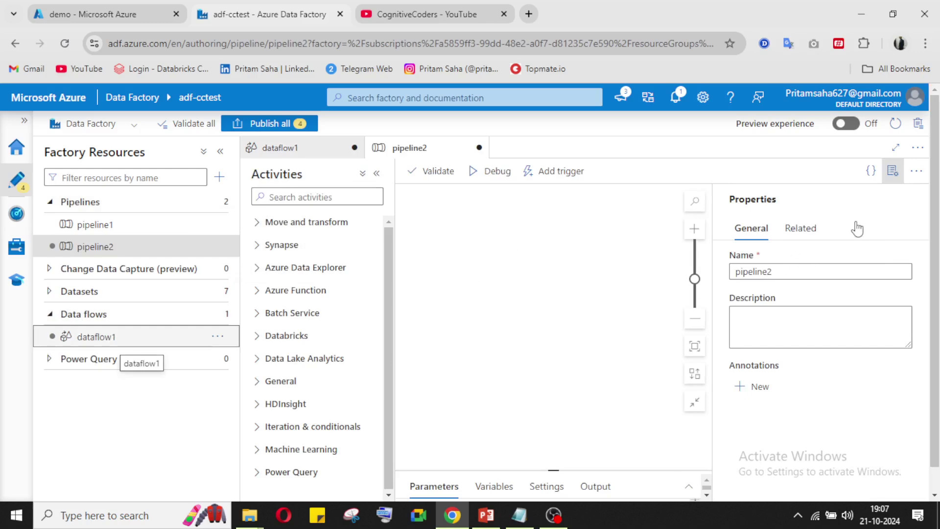
- Place dataflow1 on the new pipeline's canvas as a Data flow activity and hide the pipeline properties
click(871, 170)
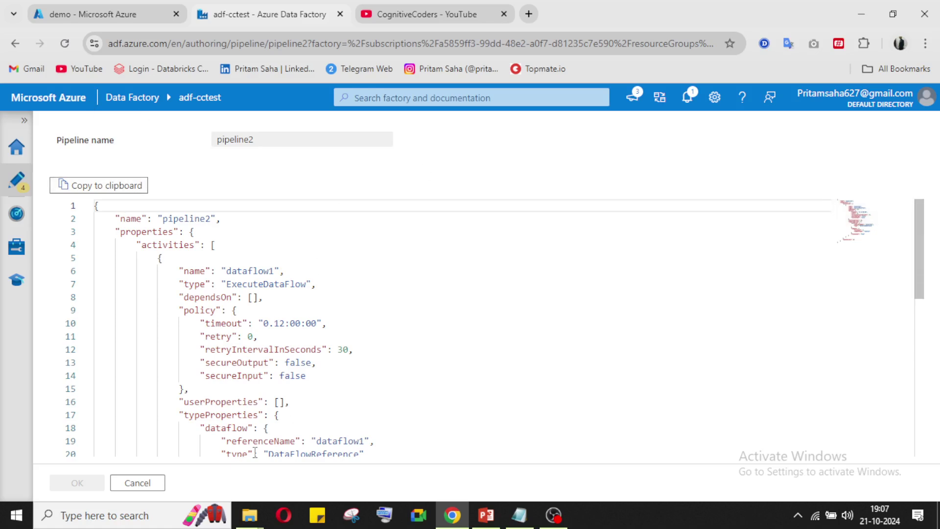
click(135, 483)
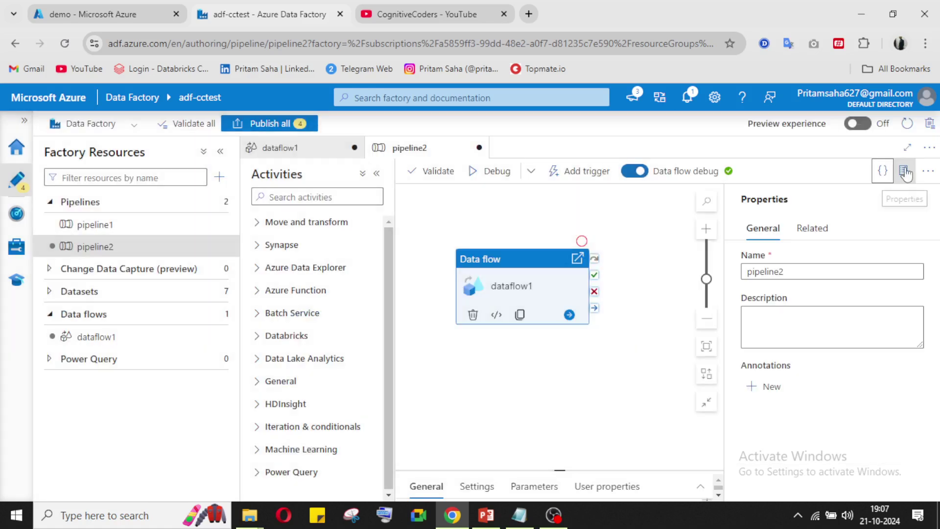
click(905, 172)
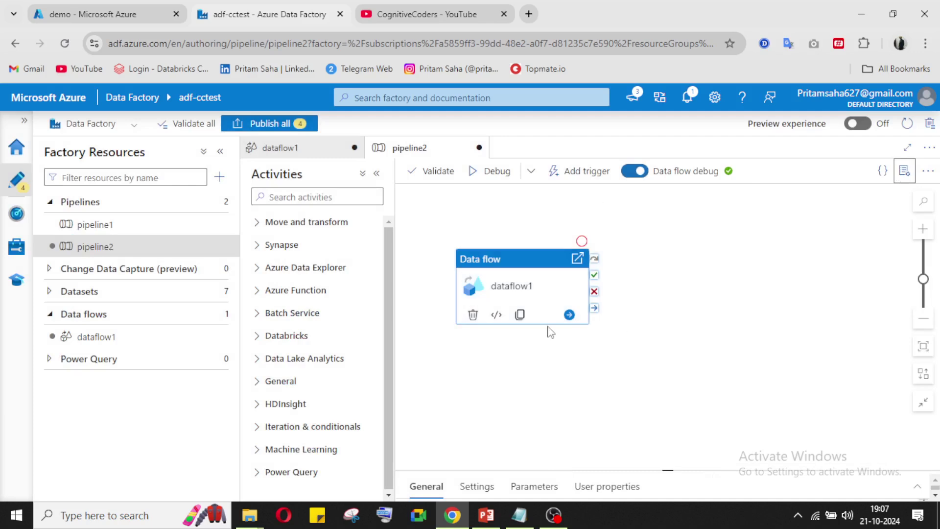
drag(541, 258, 639, 252)
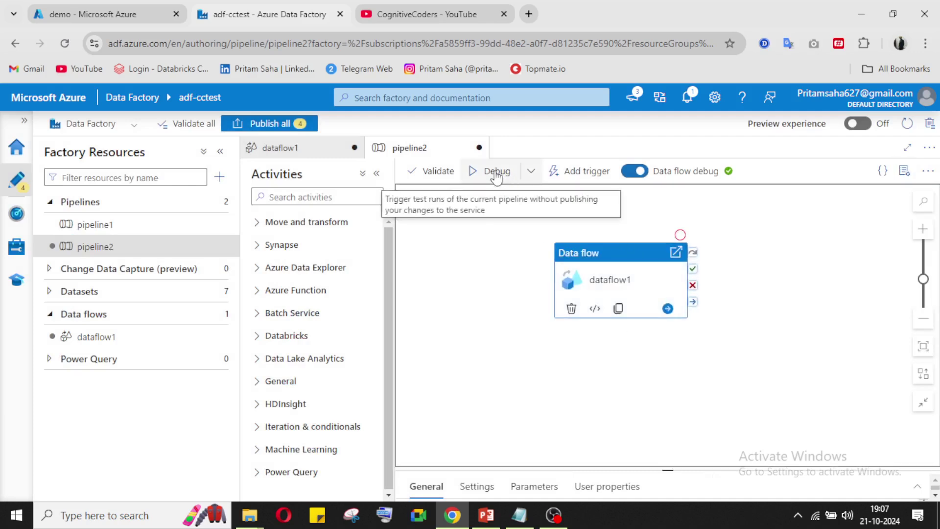
- Start a debug run of pipeline2 and expand its output to monitor the dataflow1 activity
click(531, 170)
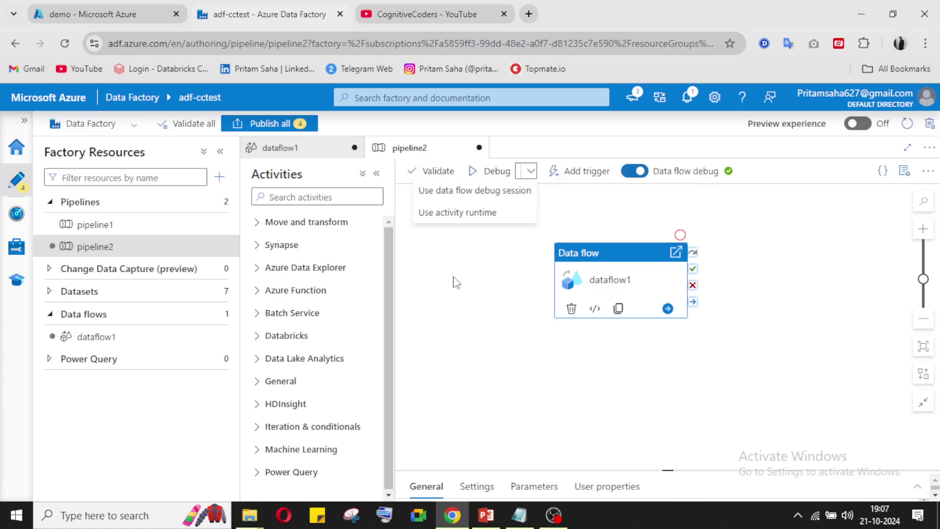
click(582, 173)
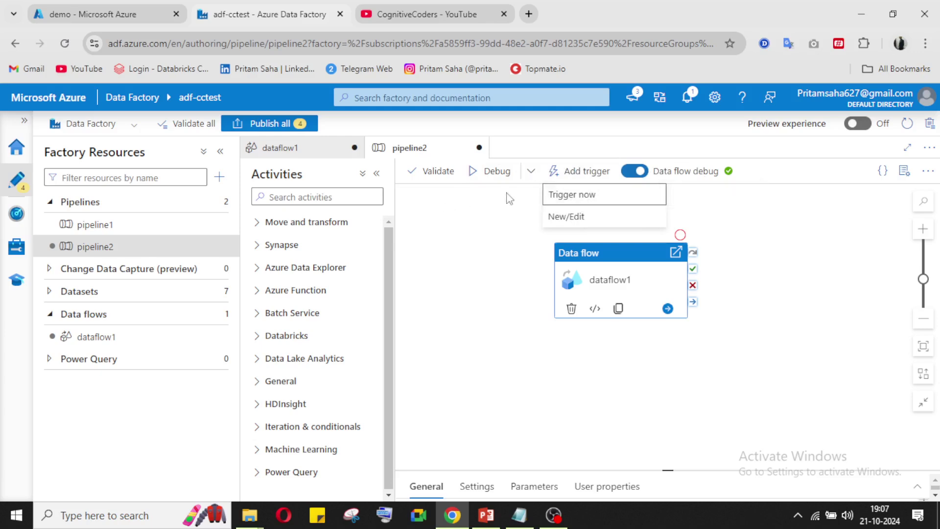
click(496, 171)
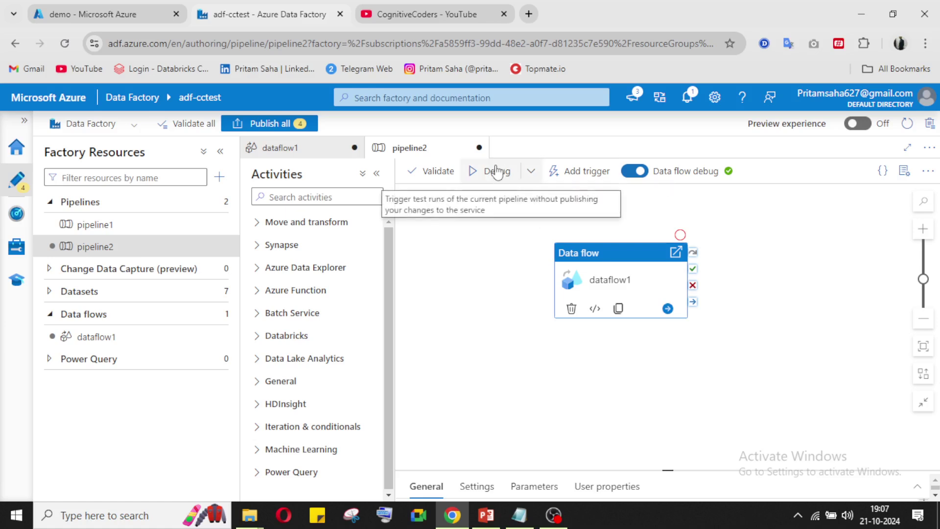
click(496, 171)
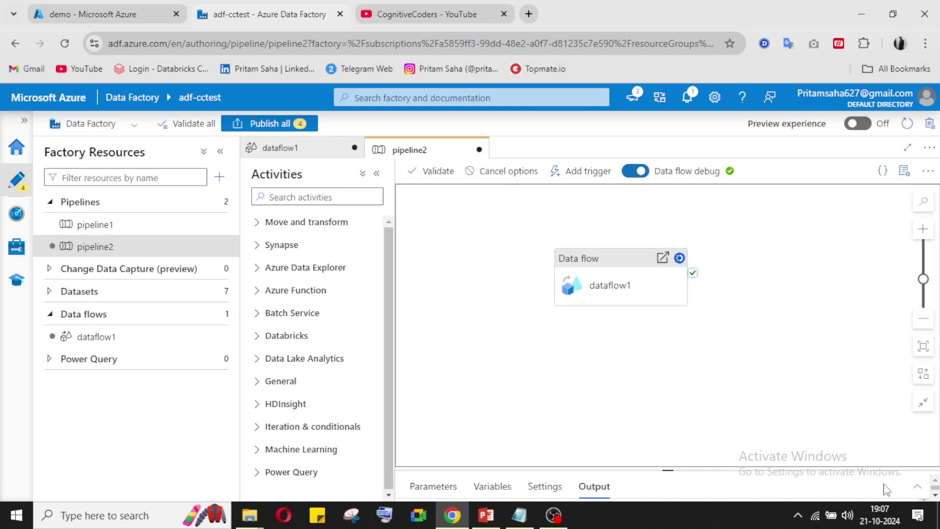
click(916, 486)
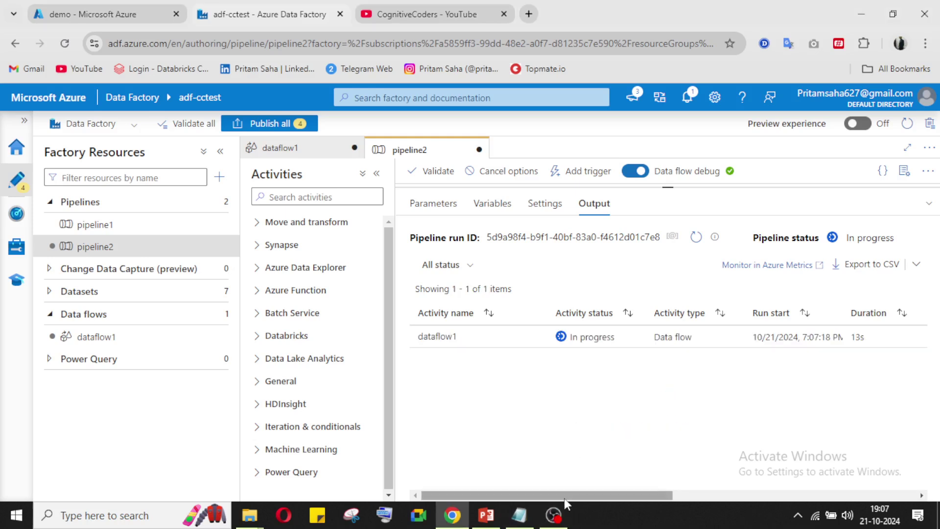
click(553, 515)
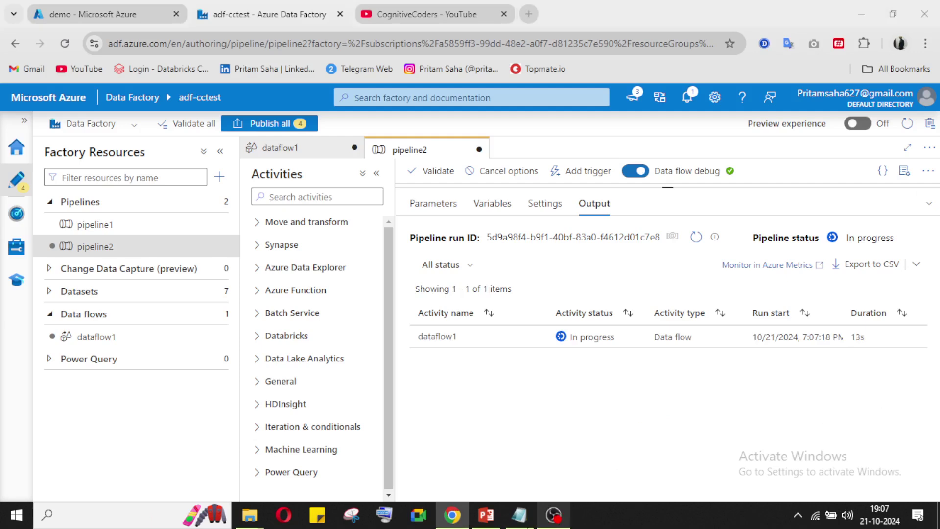
click(558, 520)
click(558, 520)
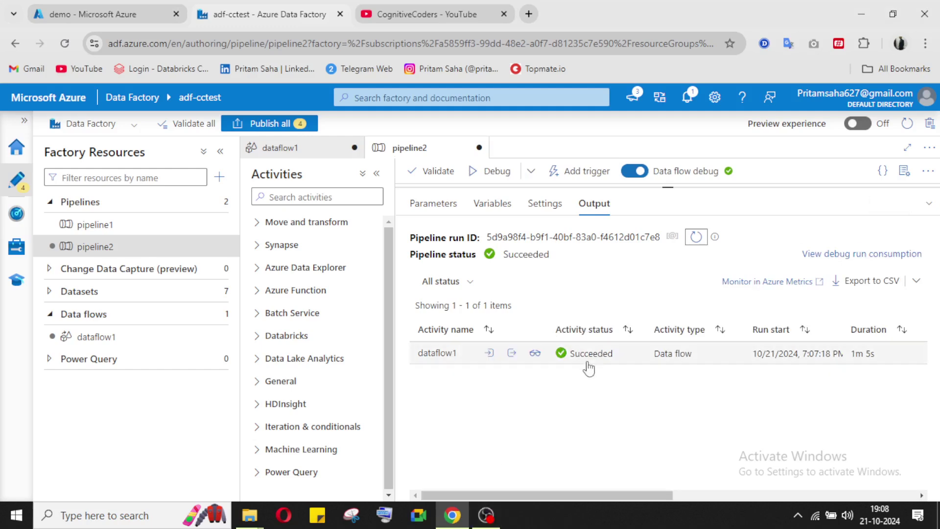
- Collapse the pipeline output, refresh the demo/sink folder in the Azure portal and view the contents of itemsWithTotal.csv
click(928, 203)
click(131, 15)
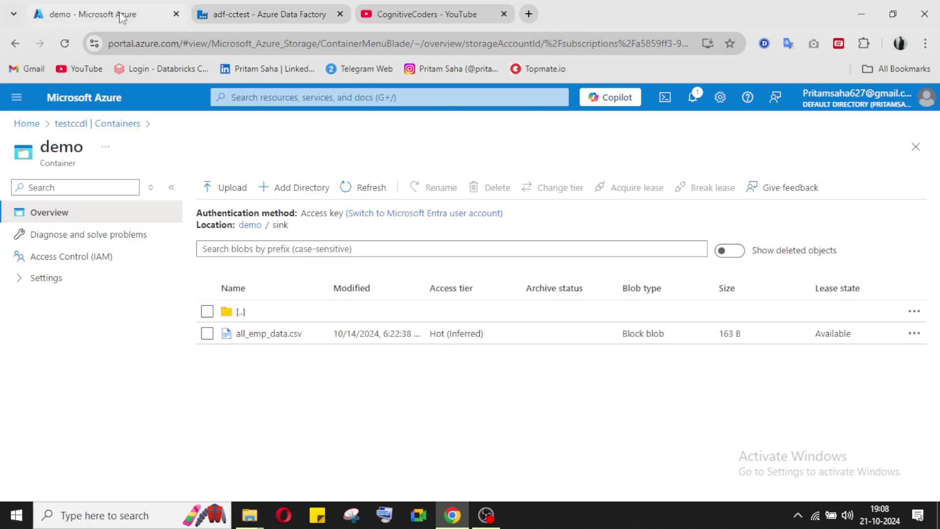
click(366, 191)
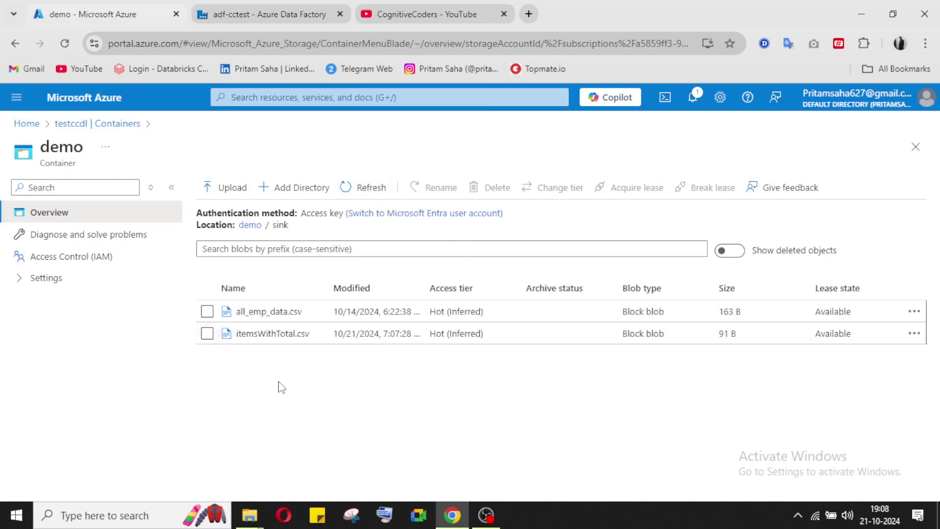
click(261, 344)
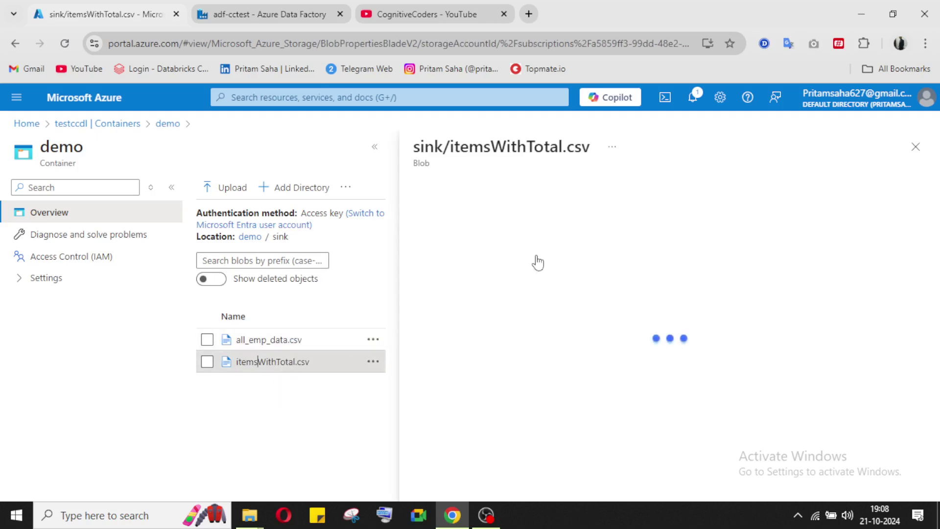
click(536, 221)
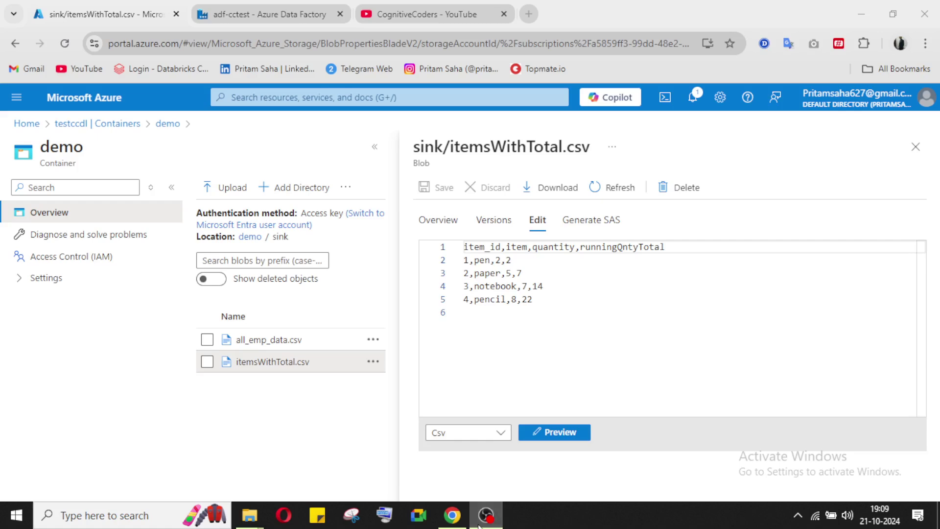
- Switch back to Data Factory, open dataflow1 and collapse its data preview to show the whole flow
click(264, 13)
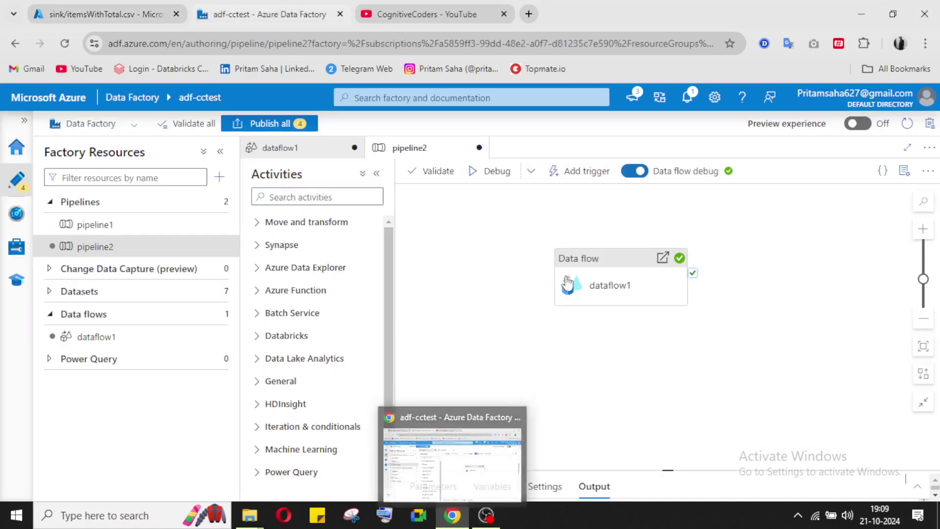
click(129, 343)
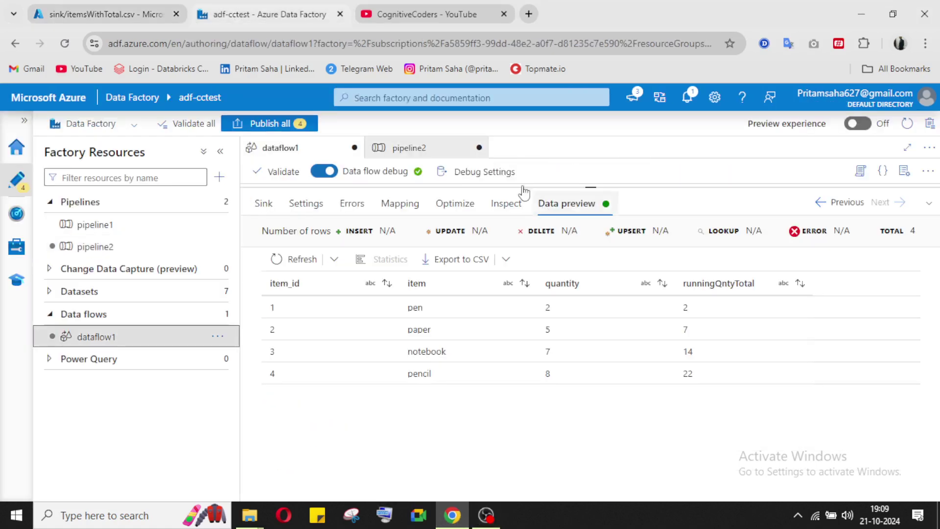
click(928, 203)
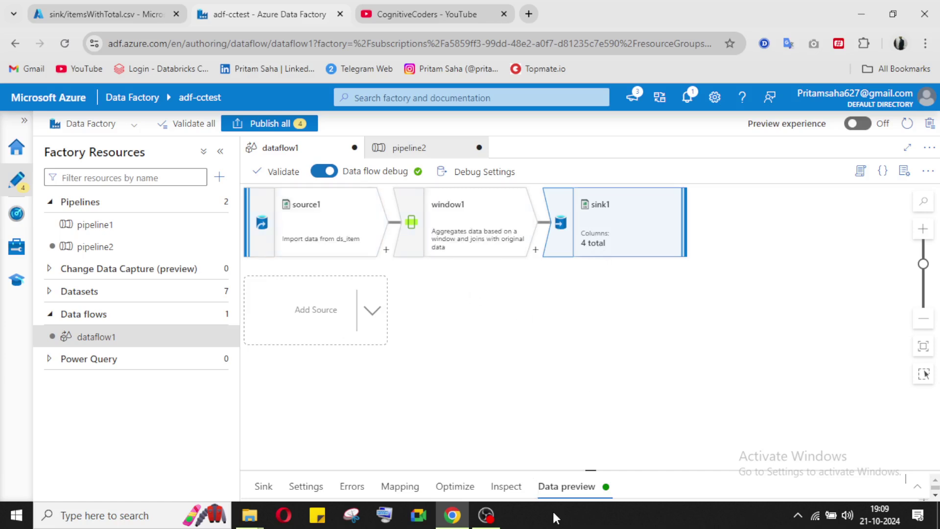
click(492, 522)
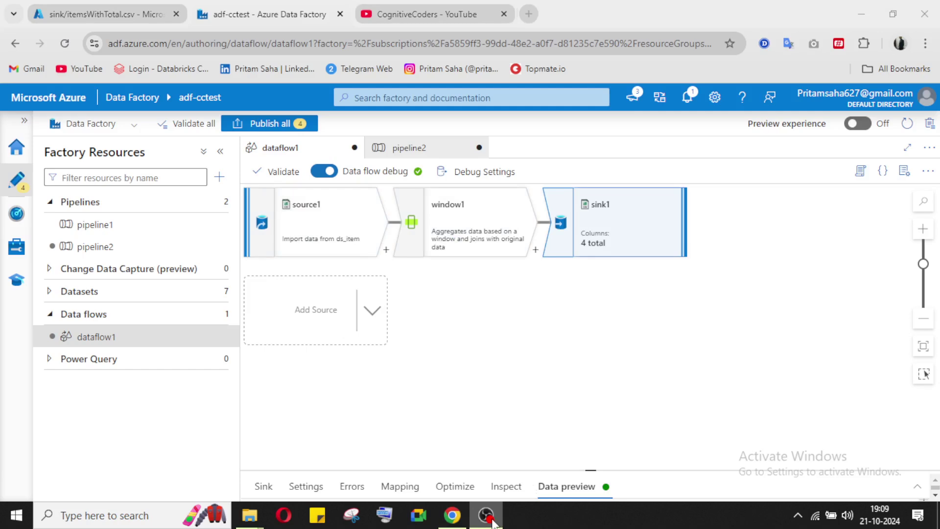
click(492, 522)
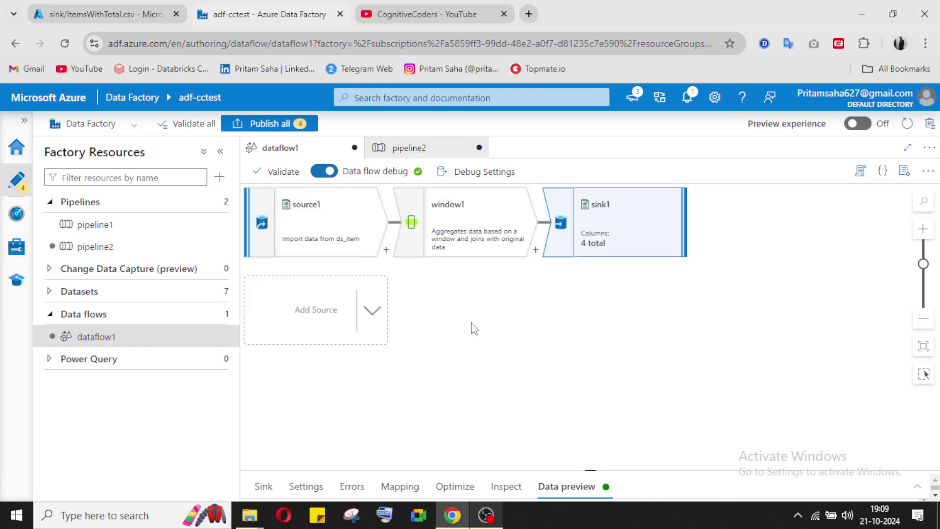
- Switch to the CognitiveCoders YouTube channel and look through its created playlists
click(441, 15)
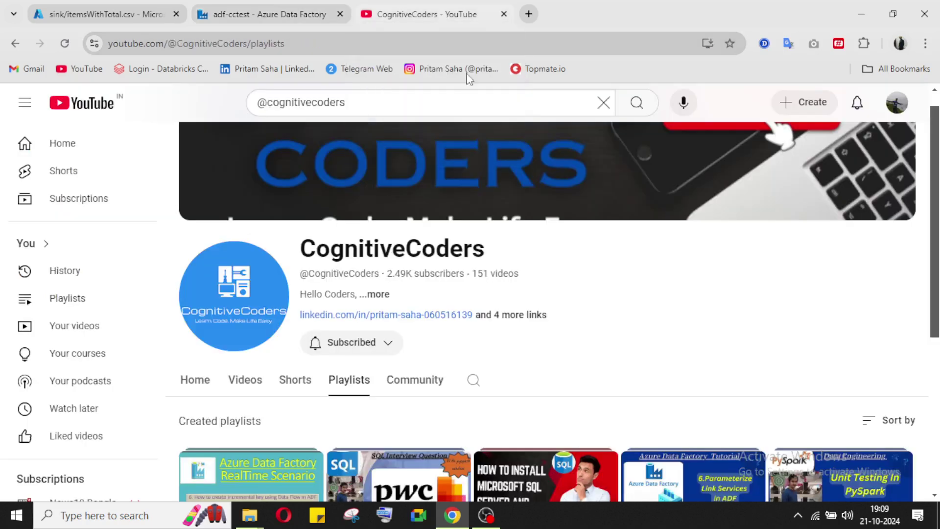
scroll(589, 327, down, 3)
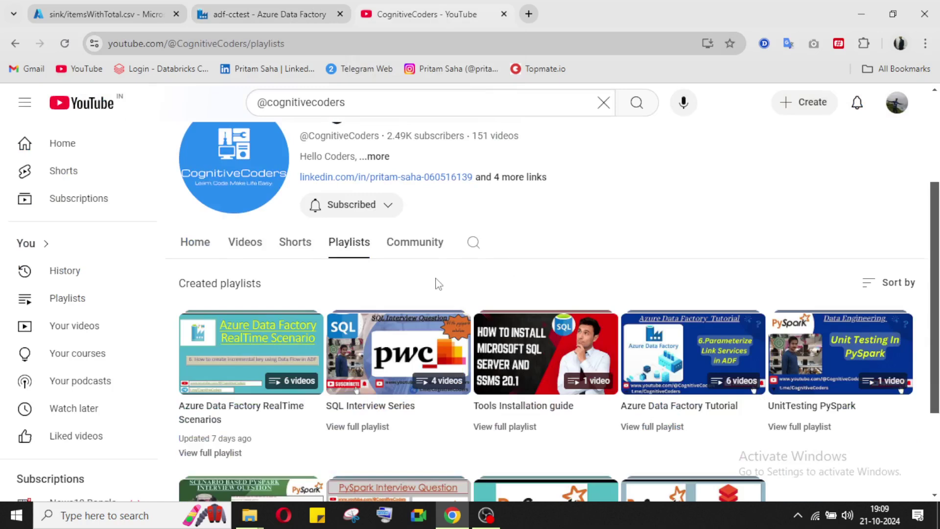
scroll(437, 283, down, 3)
scroll(475, 336, up, 5)
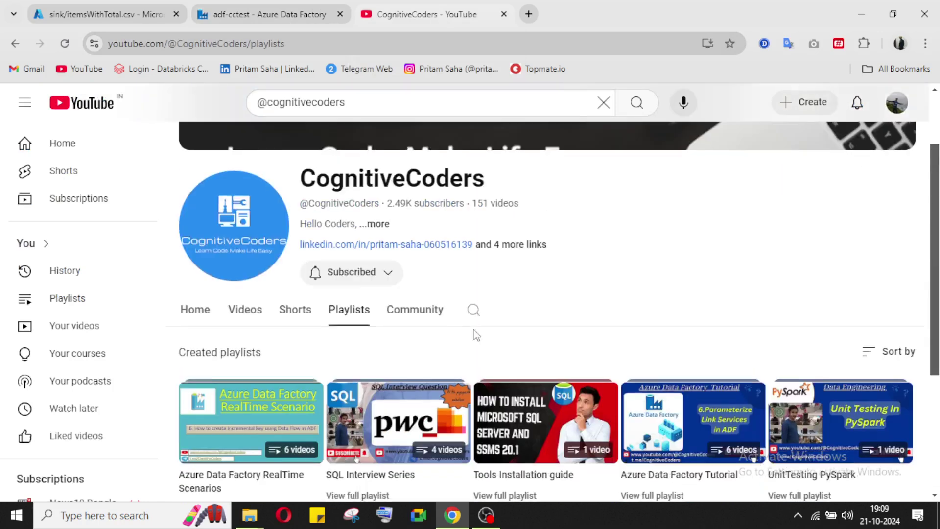